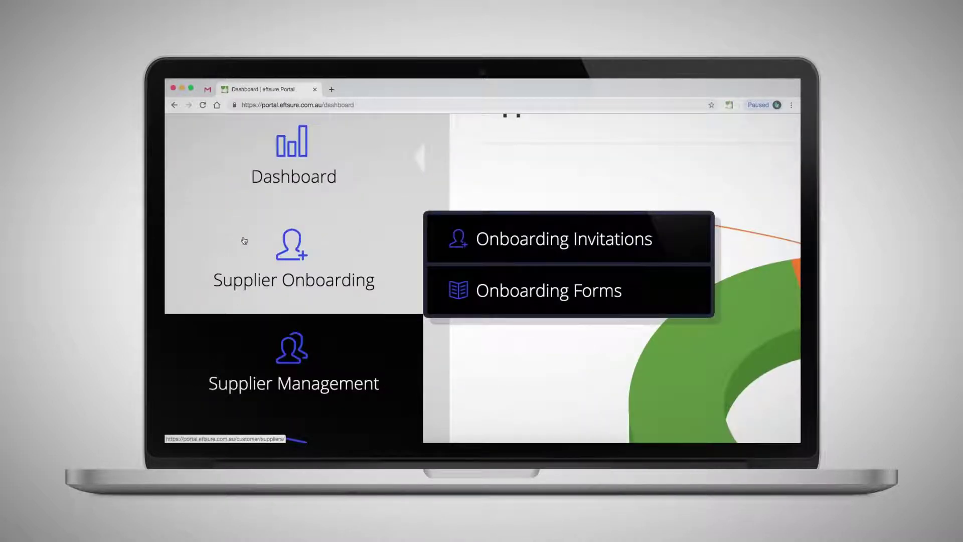
Open the Default onboarding form from the Onboarding Forms list for editing.
click(565, 294)
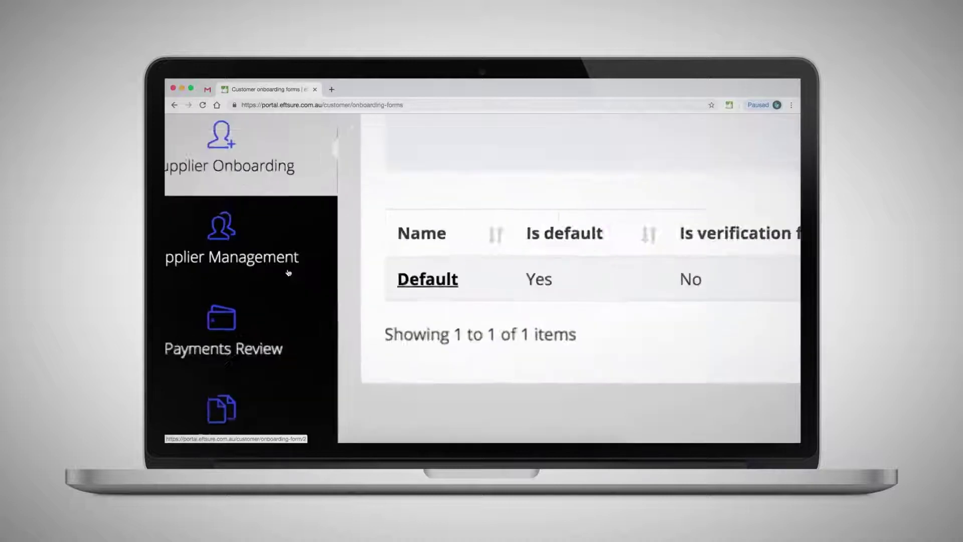
click(476, 285)
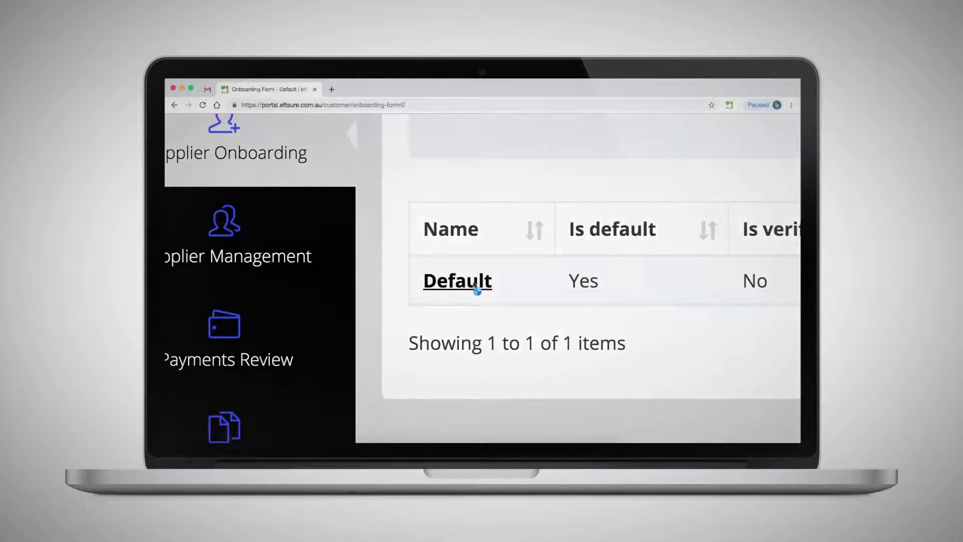
scroll(271, 254, down, 3)
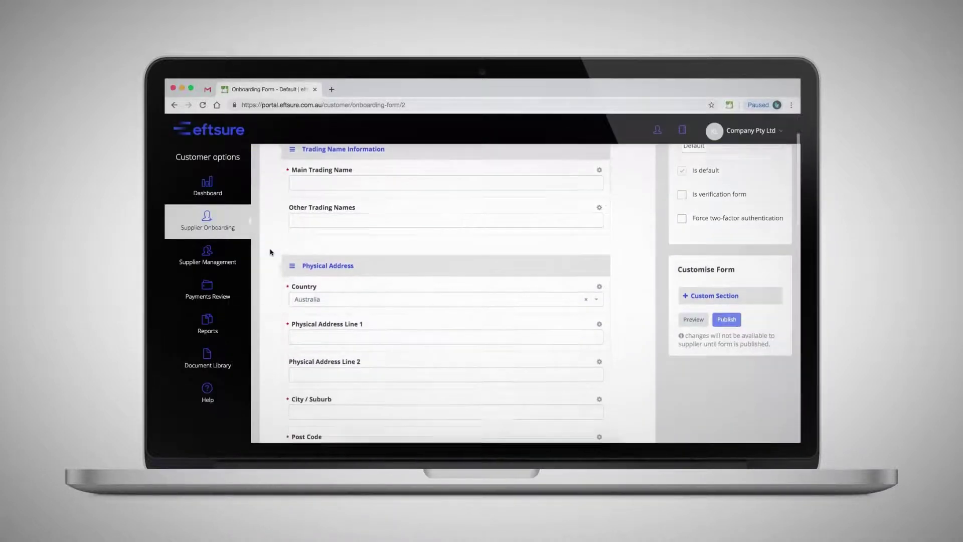
scroll(271, 252, down, 2)
scroll(271, 252, down, 3)
scroll(271, 252, down, 1)
scroll(270, 251, down, 4)
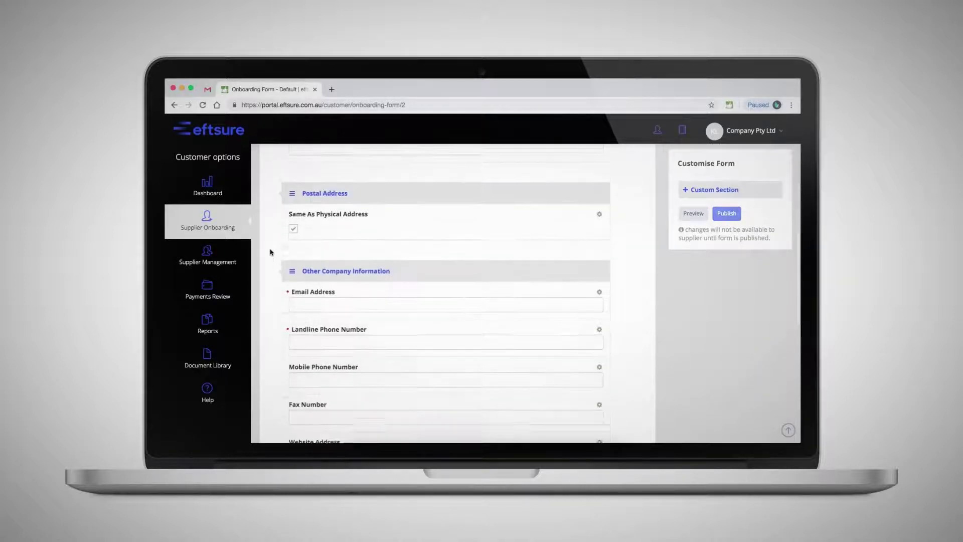
scroll(269, 252, down, 2)
scroll(271, 252, down, 3)
scroll(271, 252, down, 2)
scroll(270, 252, down, 2)
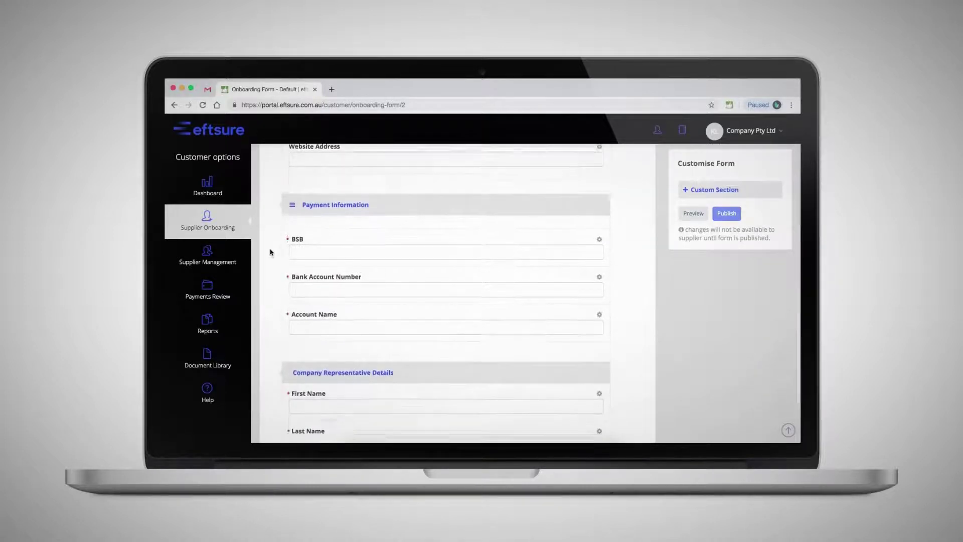
scroll(270, 252, down, 1)
scroll(271, 252, down, 2)
scroll(269, 252, down, 1)
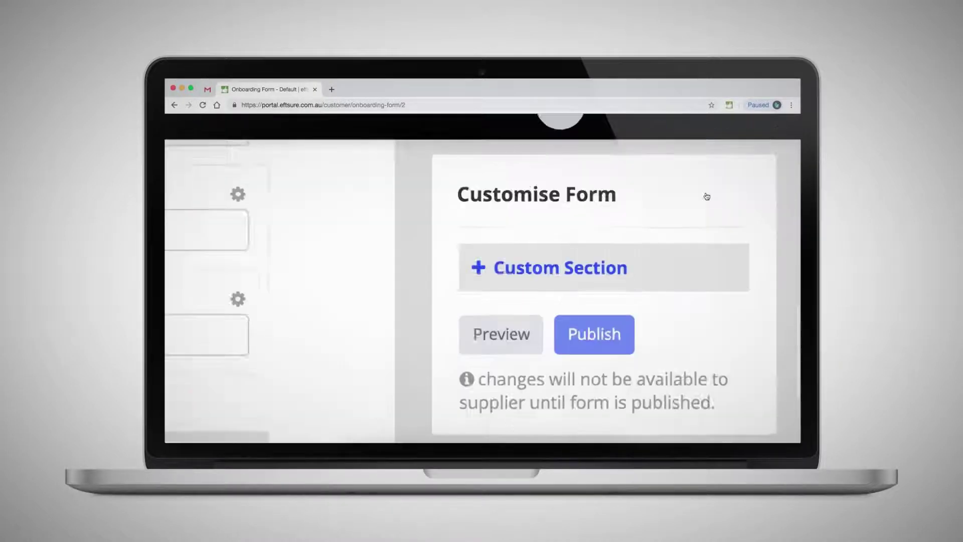
Add an Insurance section with a certificate-of-currency file-upload question, then publish the Default form.
click(553, 278)
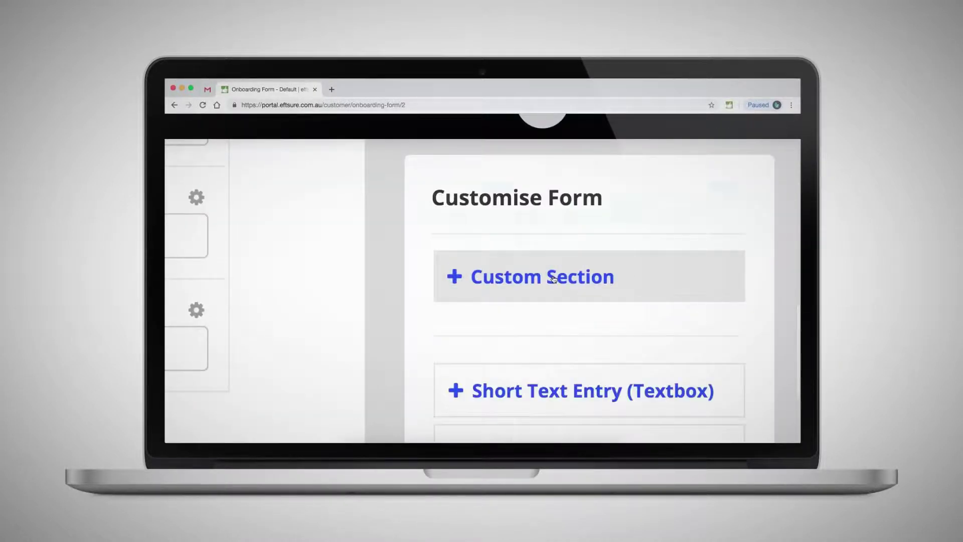
text(Insura)
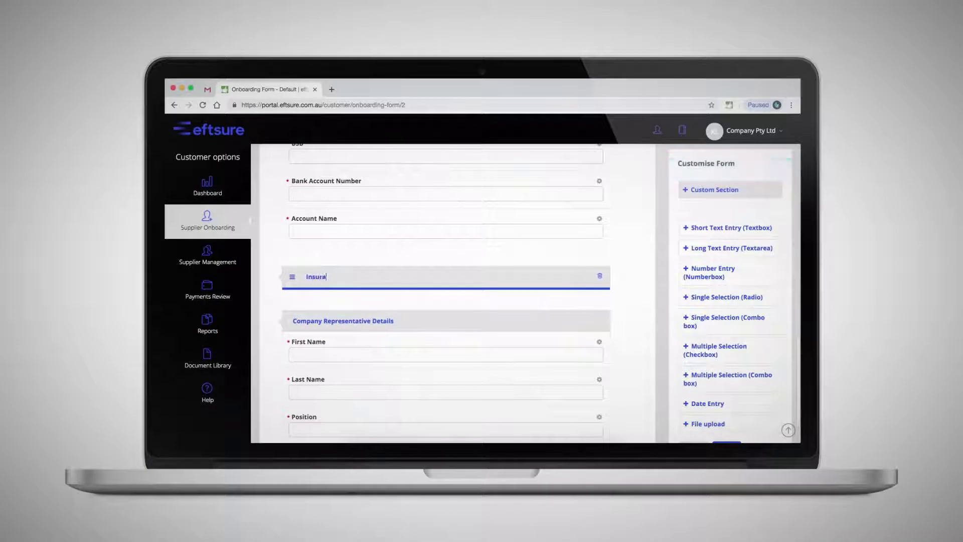
text(nce)
drag(703, 424, 319, 297)
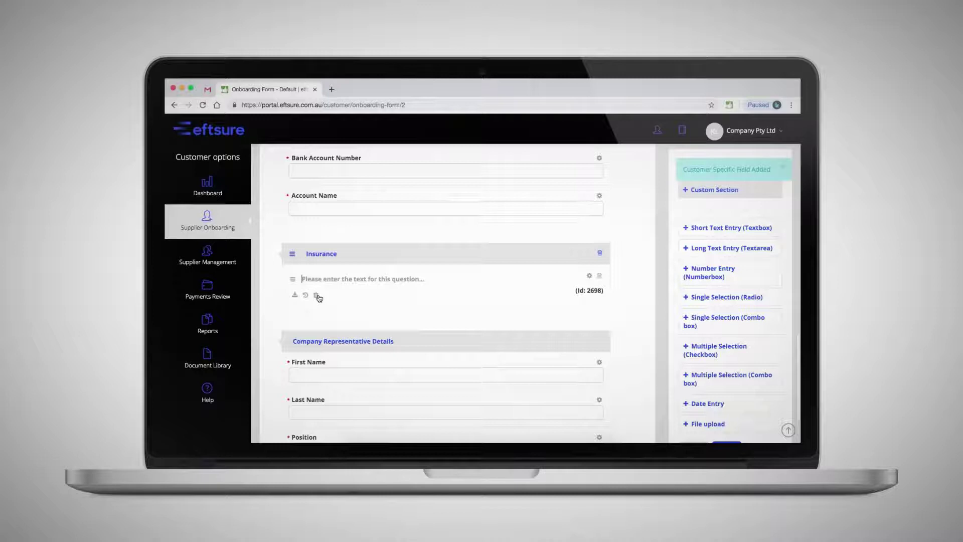
text(Please en)
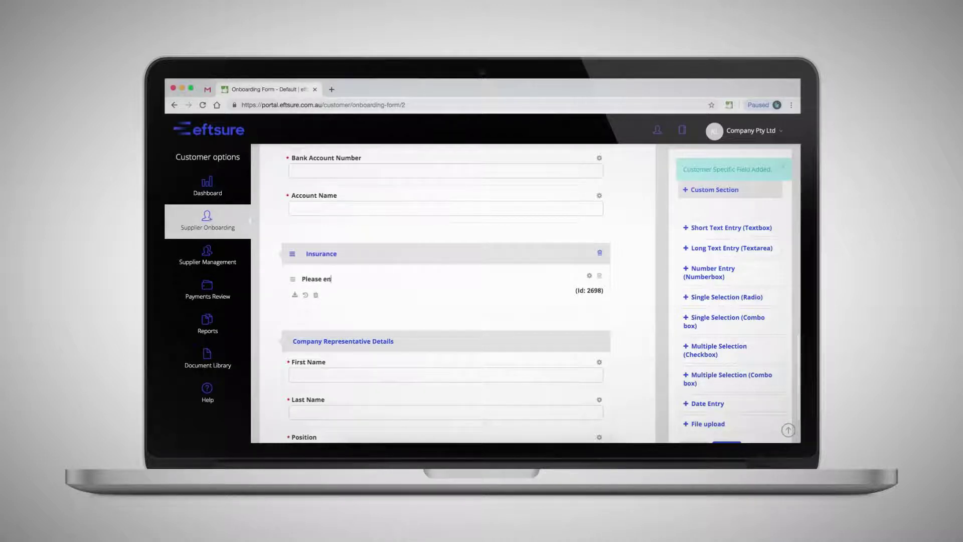
text(ter certifica)
text(te of currency)
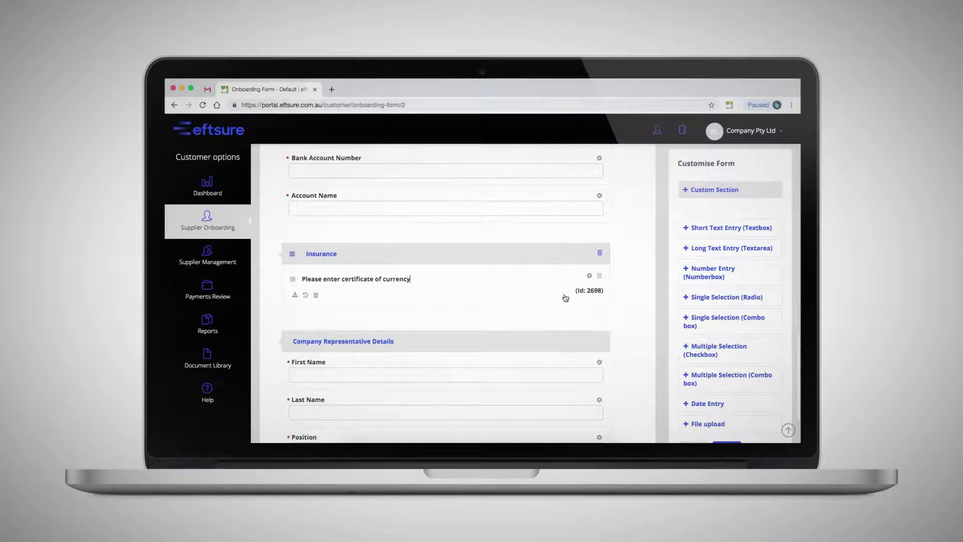
scroll(643, 317, down, 3)
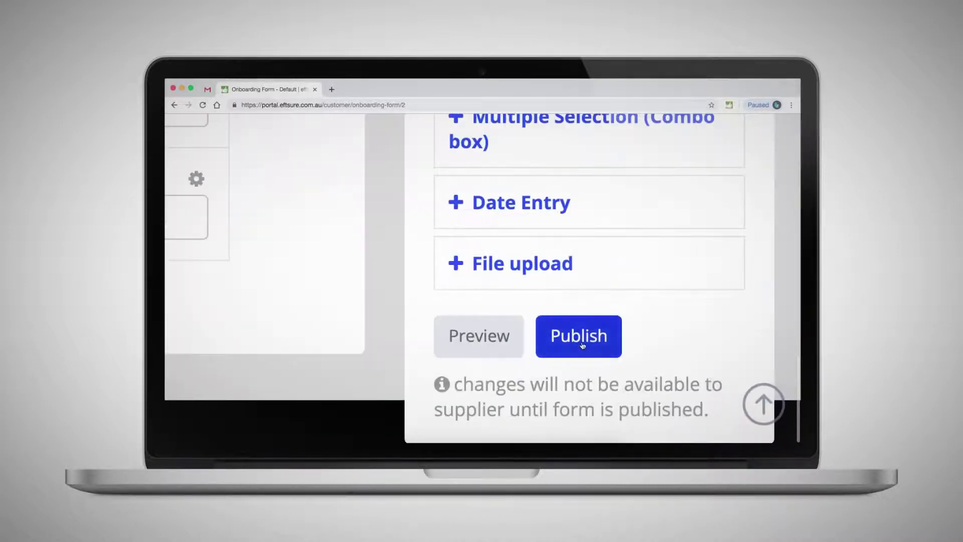
click(581, 340)
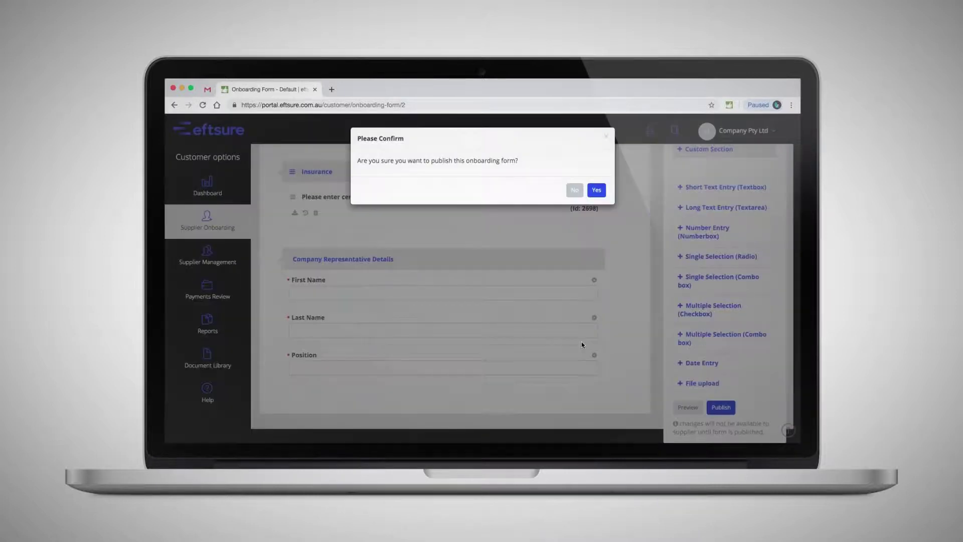
click(598, 192)
mouse_move(208, 221)
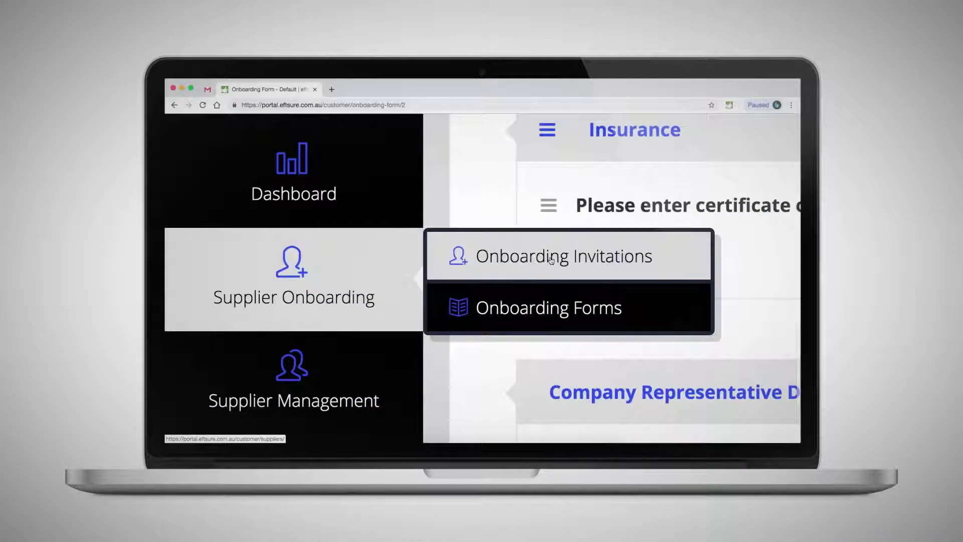
scroll(552, 260, down, 5)
Send a new supplier invitation with contact details, then follow its emailed onboarding link.
click(551, 259)
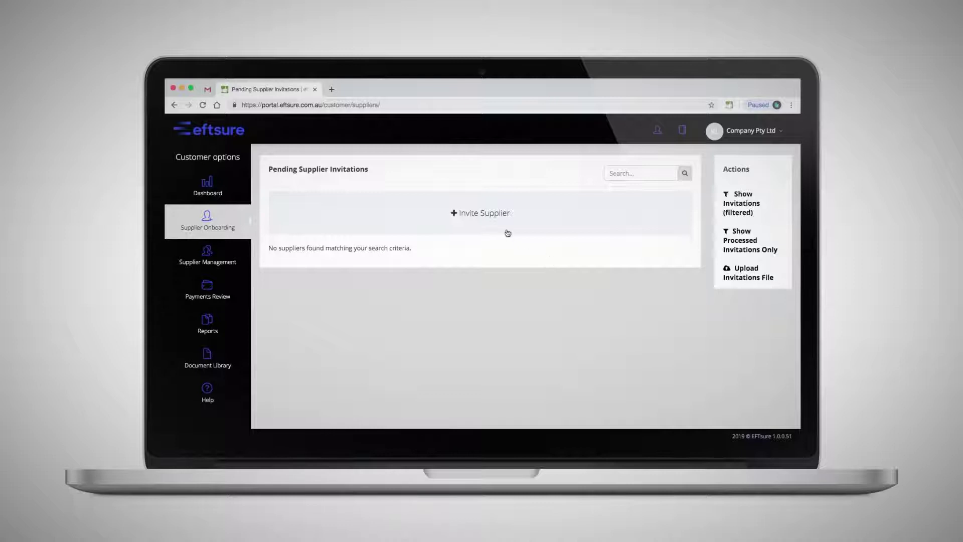
click(491, 214)
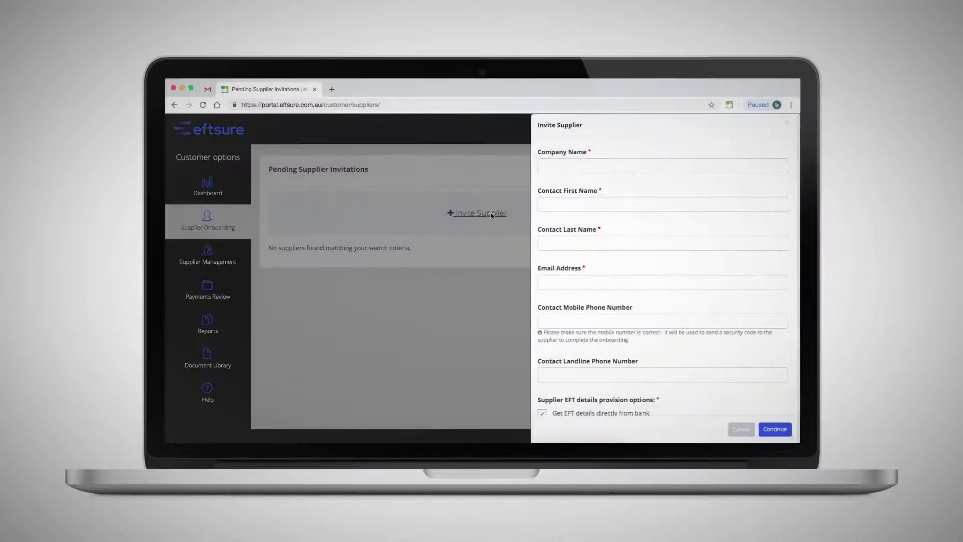
text(eftsure)
key(Tab)
text(John	Smith)
key(Tab)
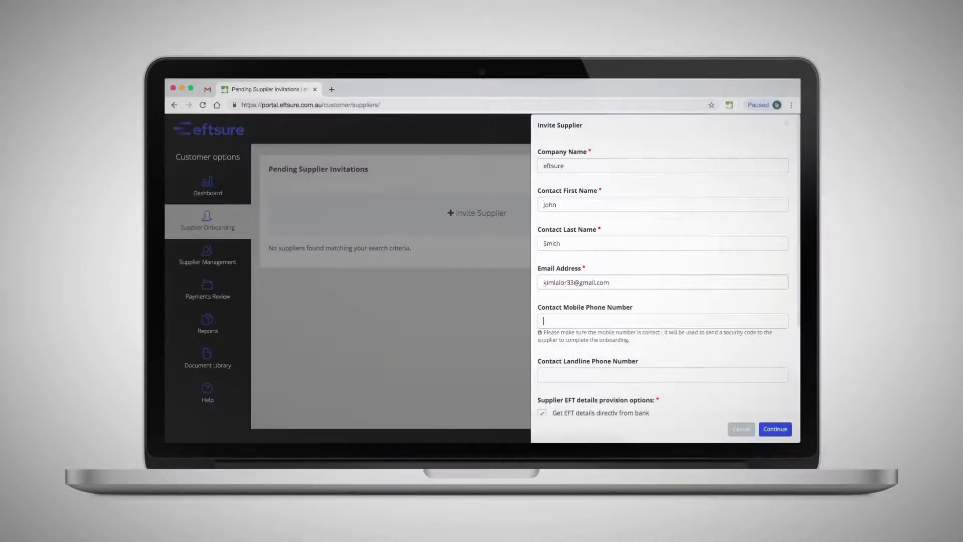
key(Tab)
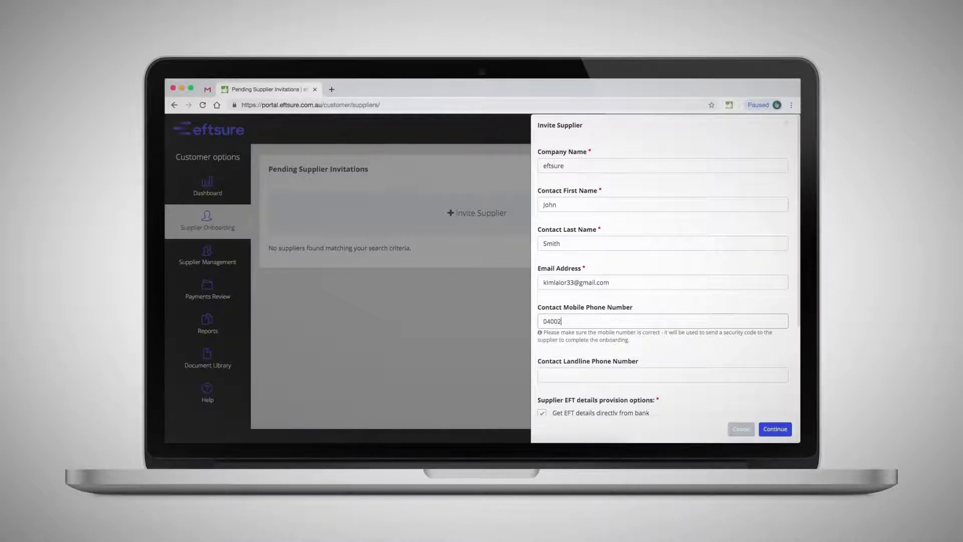
key(Tab)
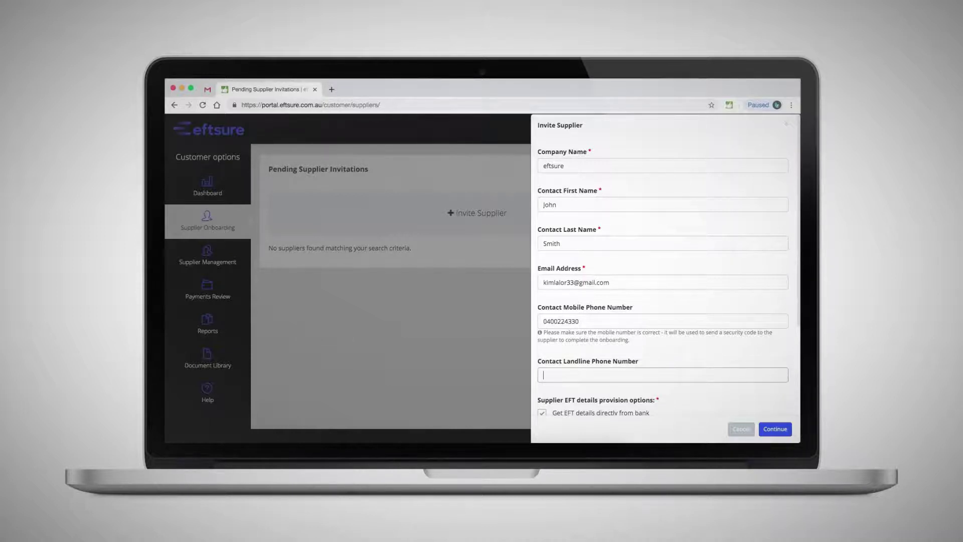
scroll(677, 360, down, 5)
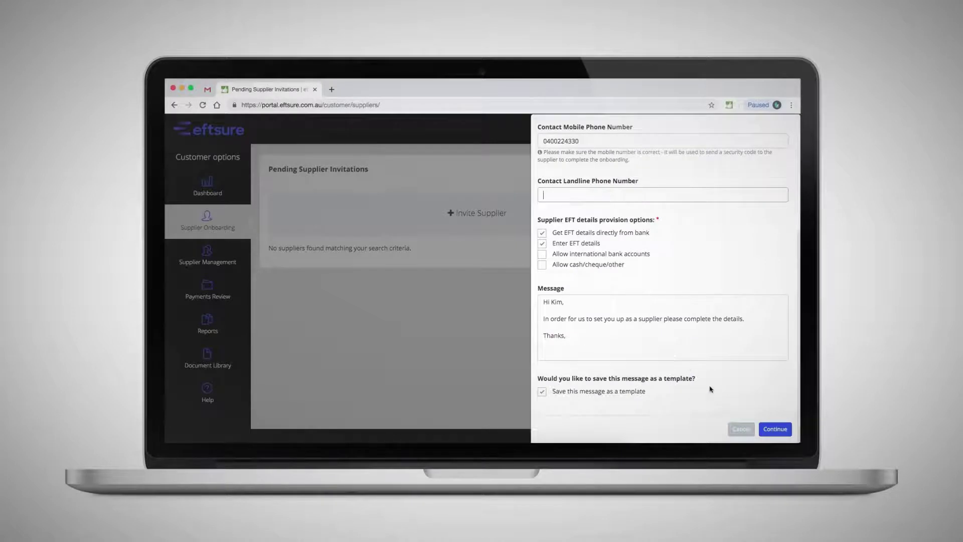
click(780, 429)
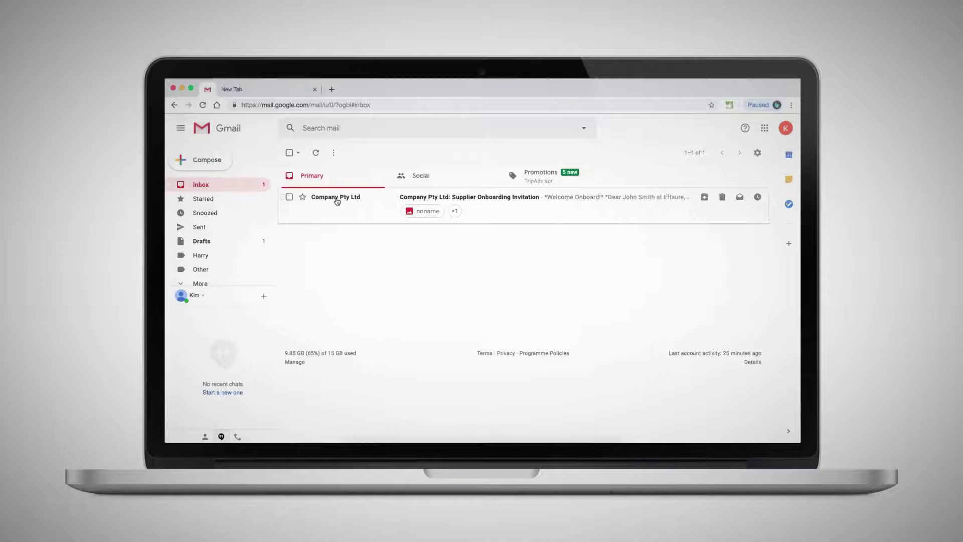
click(337, 201)
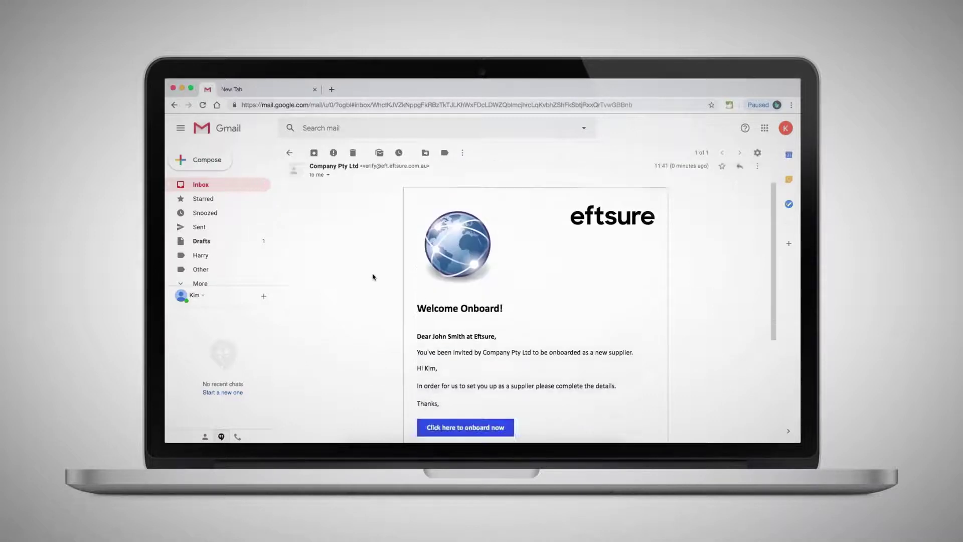
scroll(373, 275, down, 3)
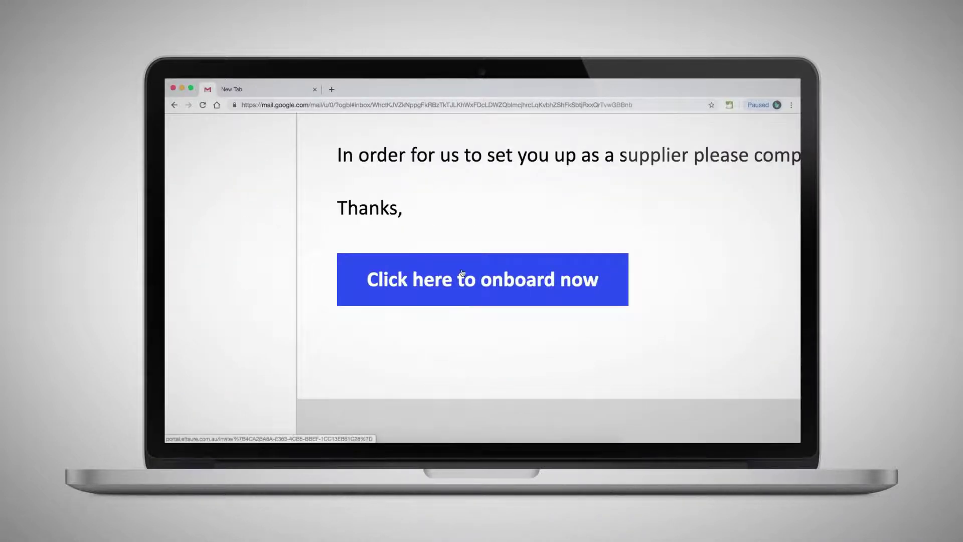
click(452, 366)
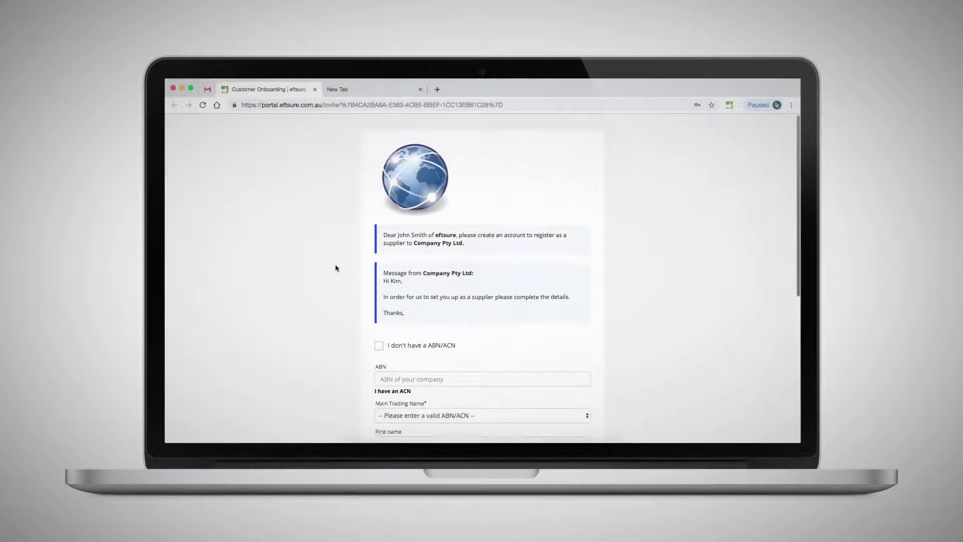
scroll(335, 269, down, 5)
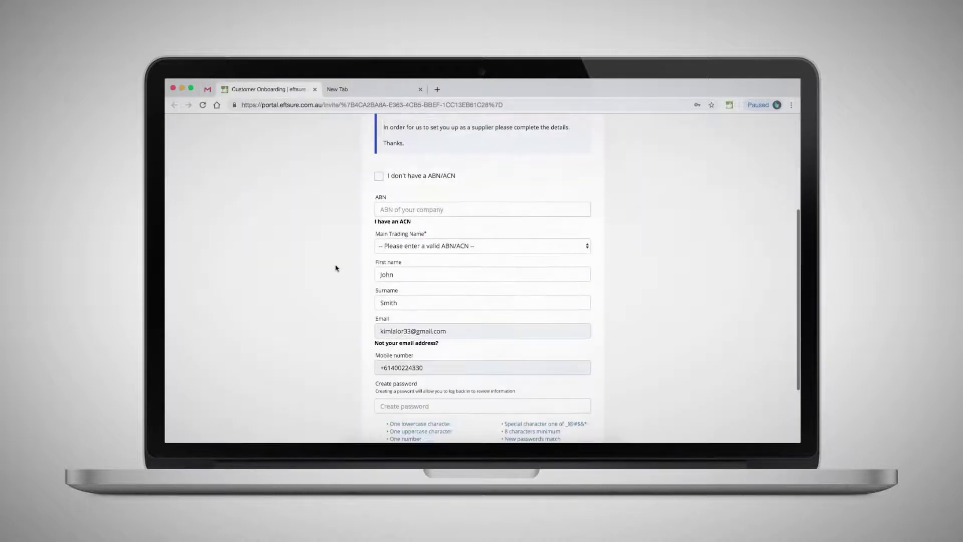
click(482, 203)
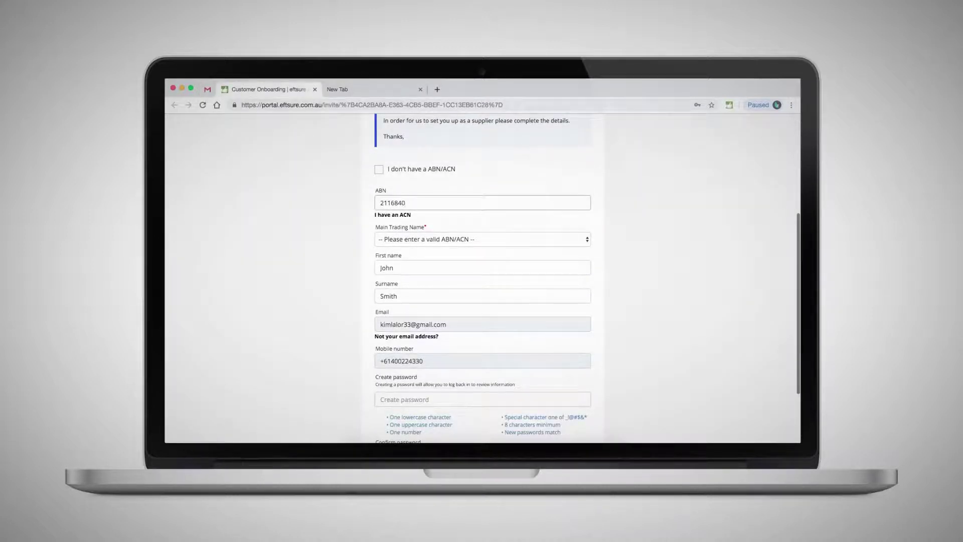
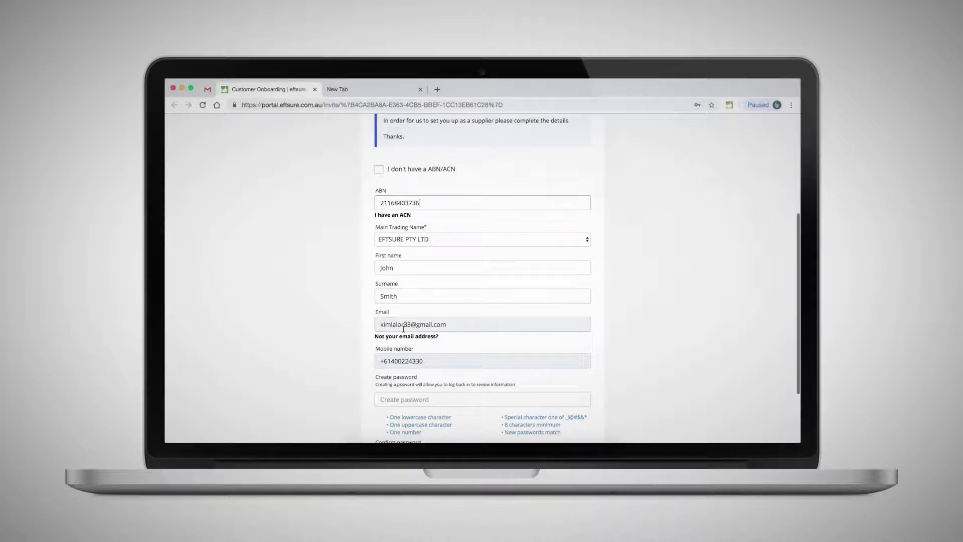
click(403, 399)
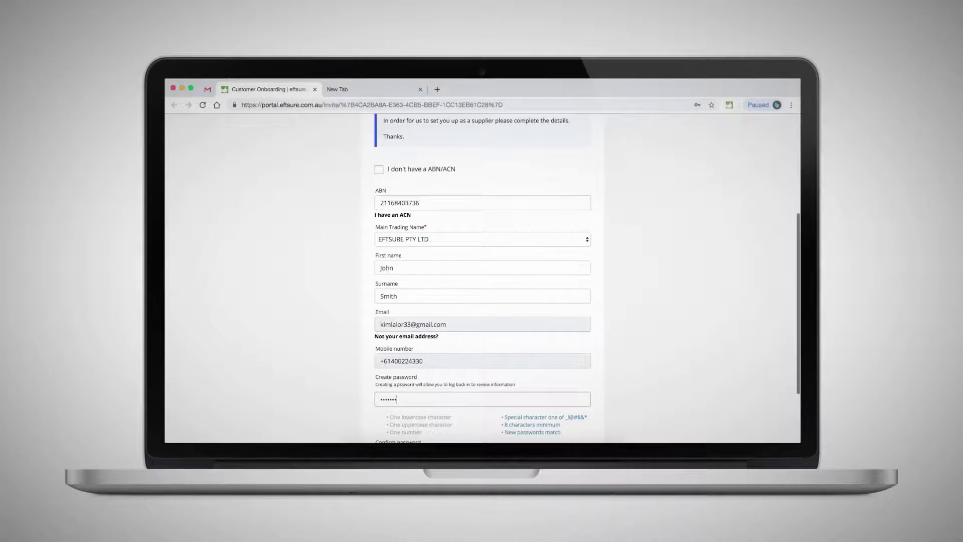
key(Tab)
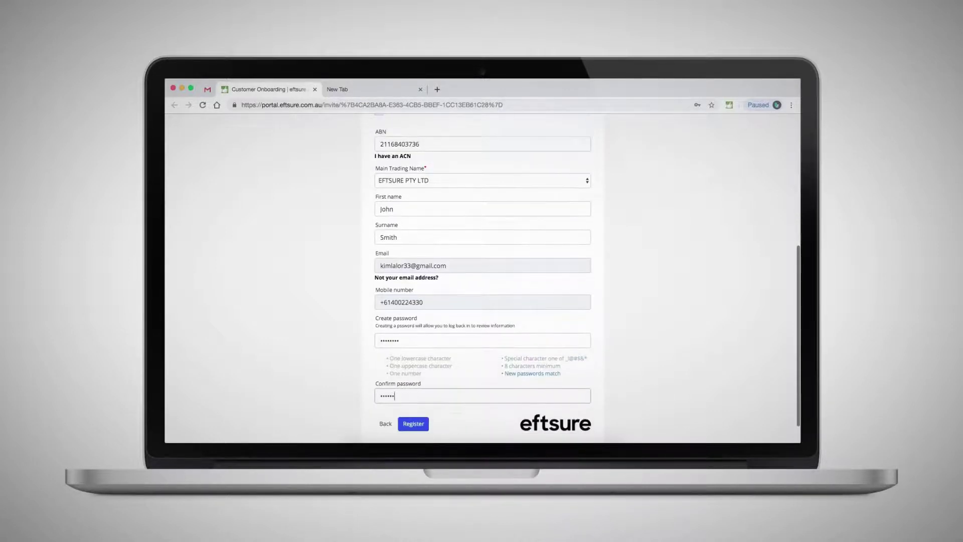
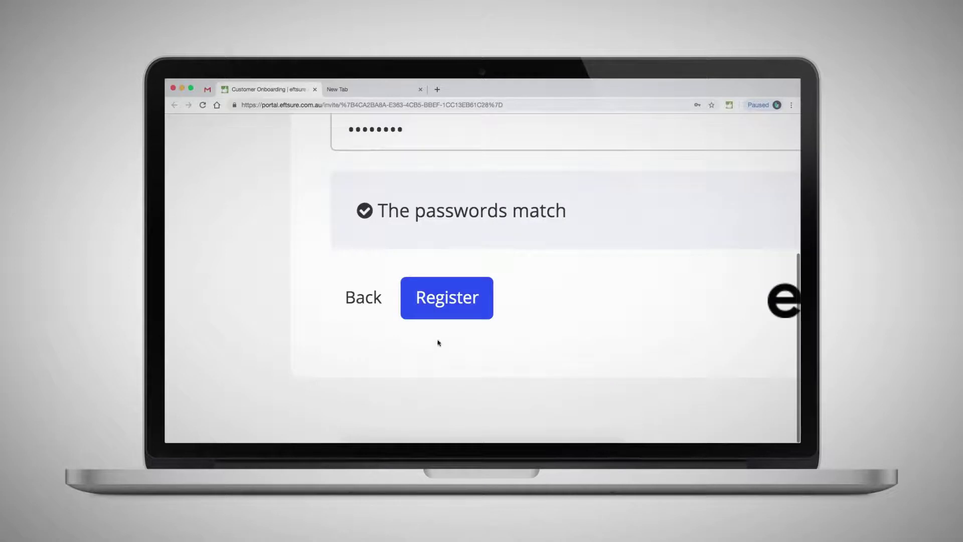
click(447, 302)
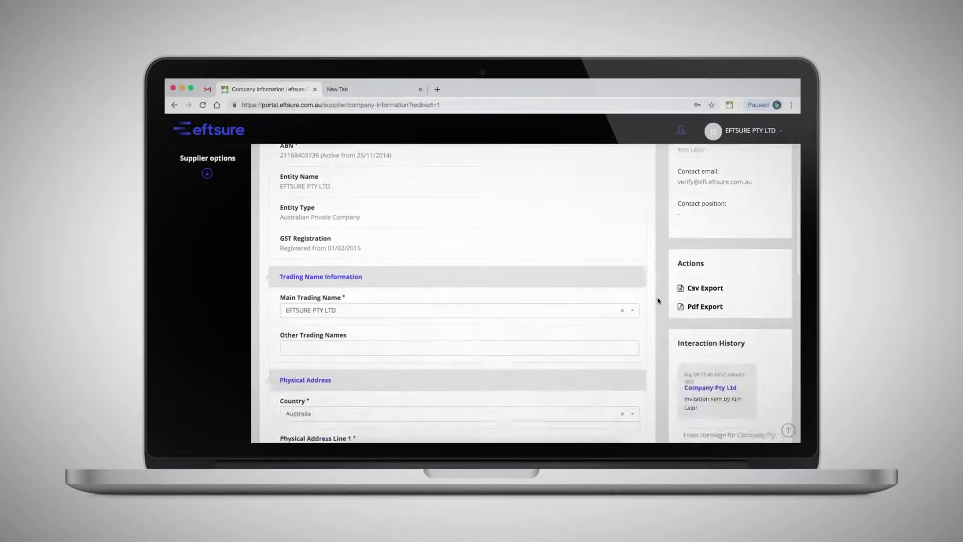
scroll(658, 300, down, 3)
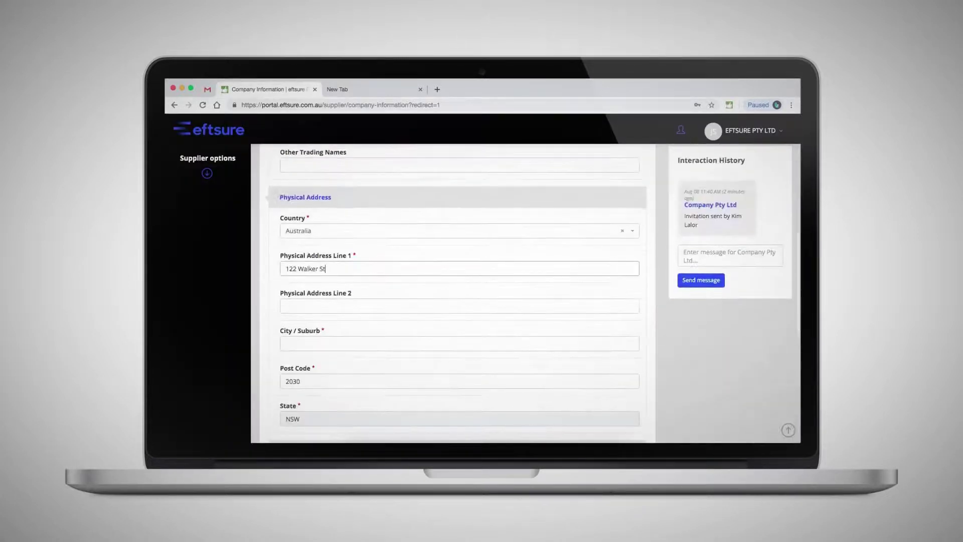
key(Tab)
key(Tab)
text(North Sydney)
scroll(306, 294, down, 2)
scroll(668, 331, down, 5)
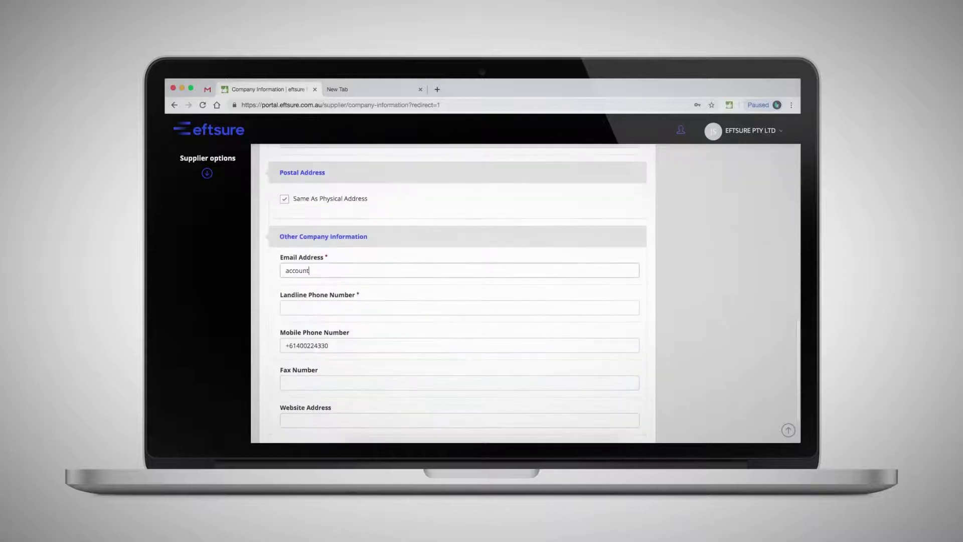
key(Tab)
scroll(459, 347, down, 3)
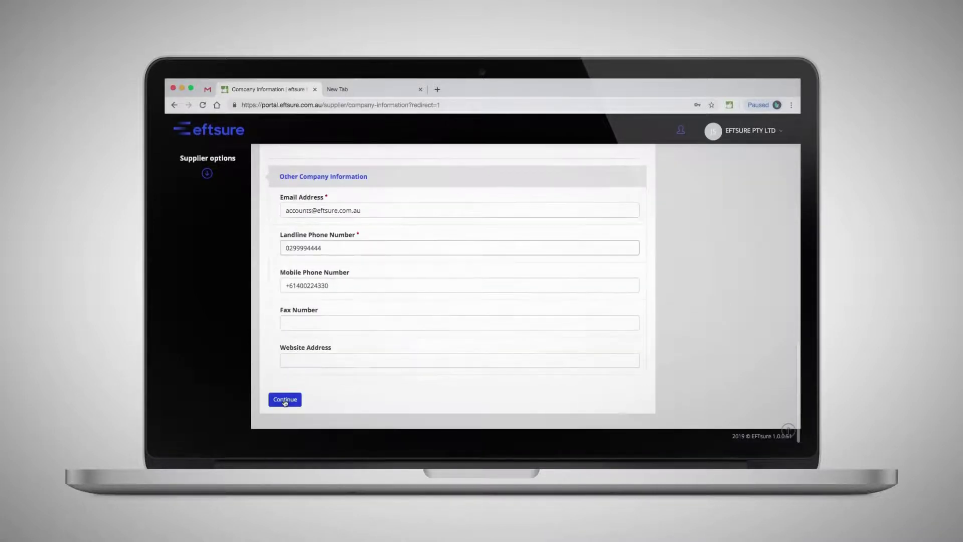
click(280, 398)
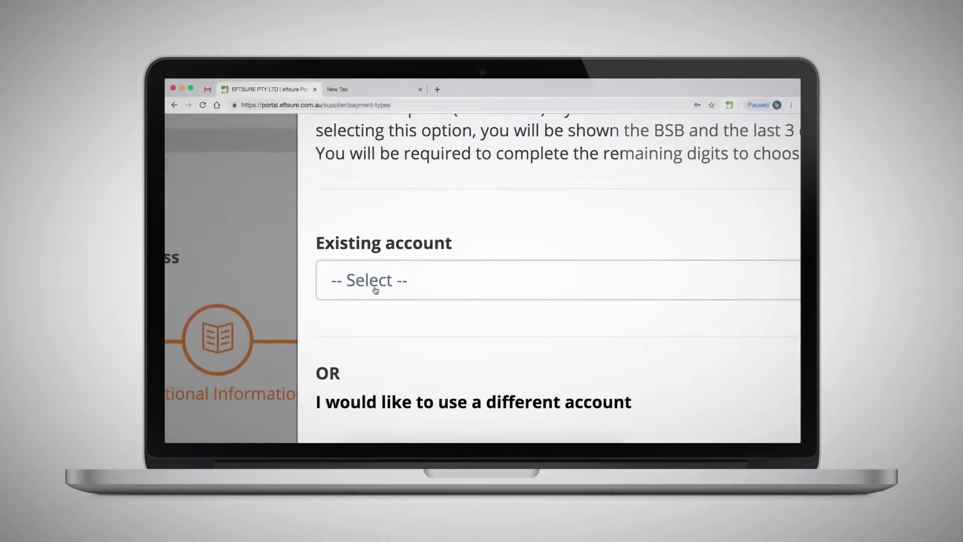
Select the previously verified account BSB 032099 ending 395 and verify its number.
click(375, 290)
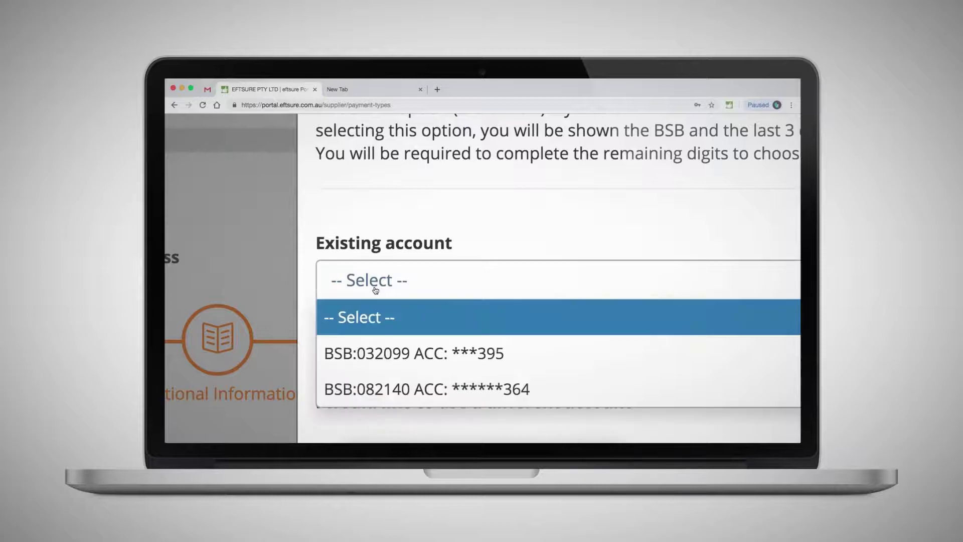
click(385, 349)
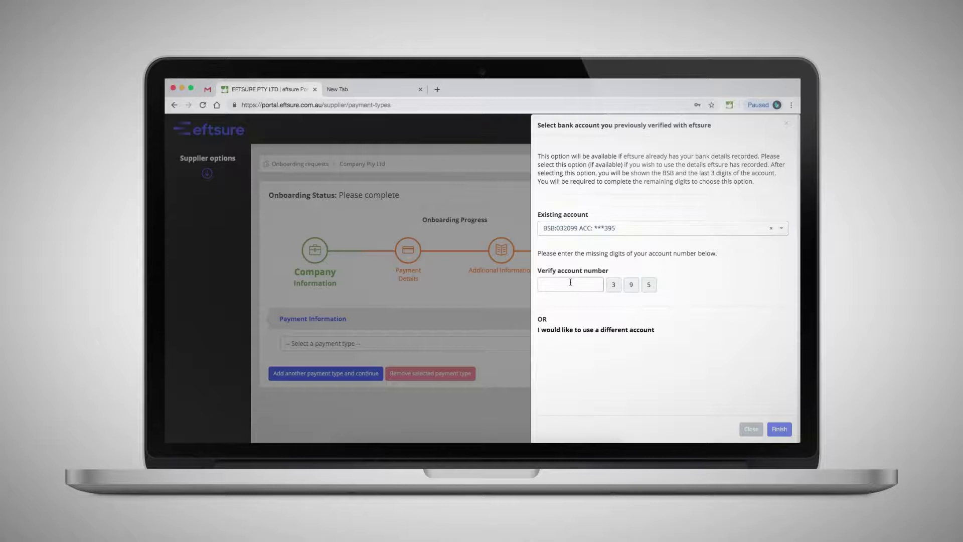
text(66)
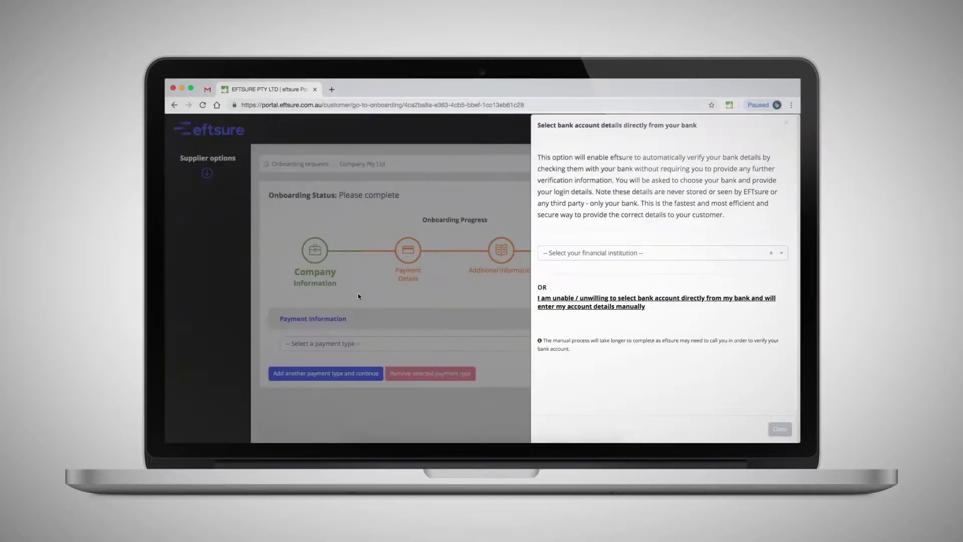
Link the Westpac Business One Flexi account by logging in to Westpac and confirming it.
click(590, 255)
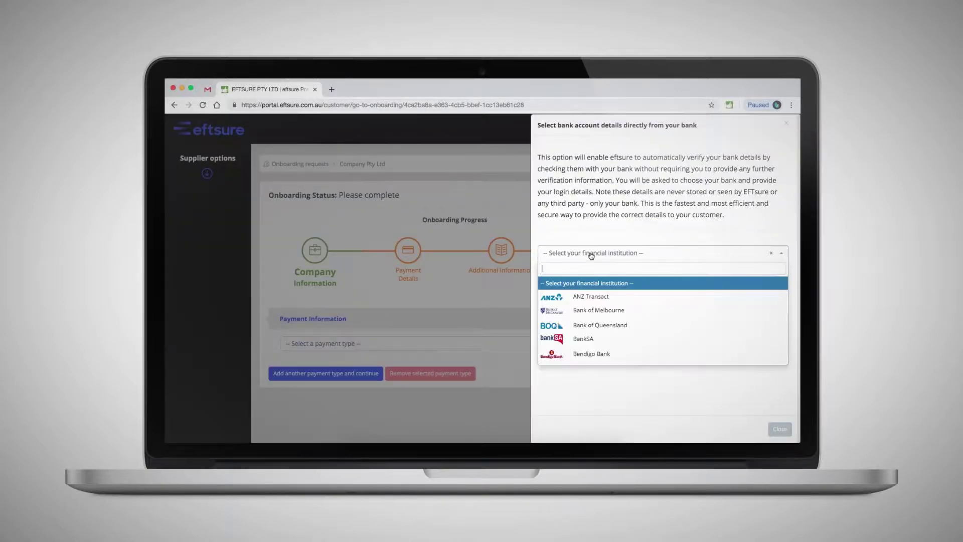
scroll(587, 323, down, 5)
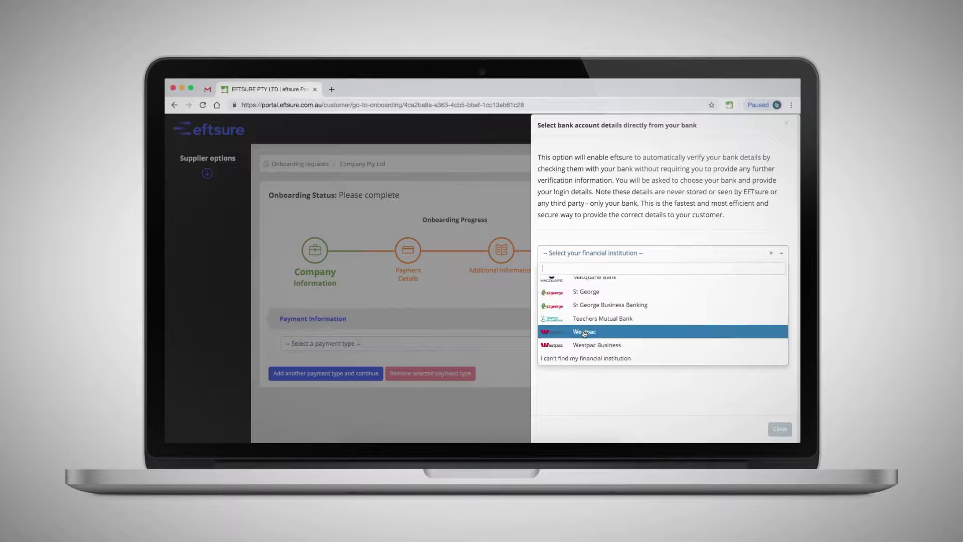
click(585, 332)
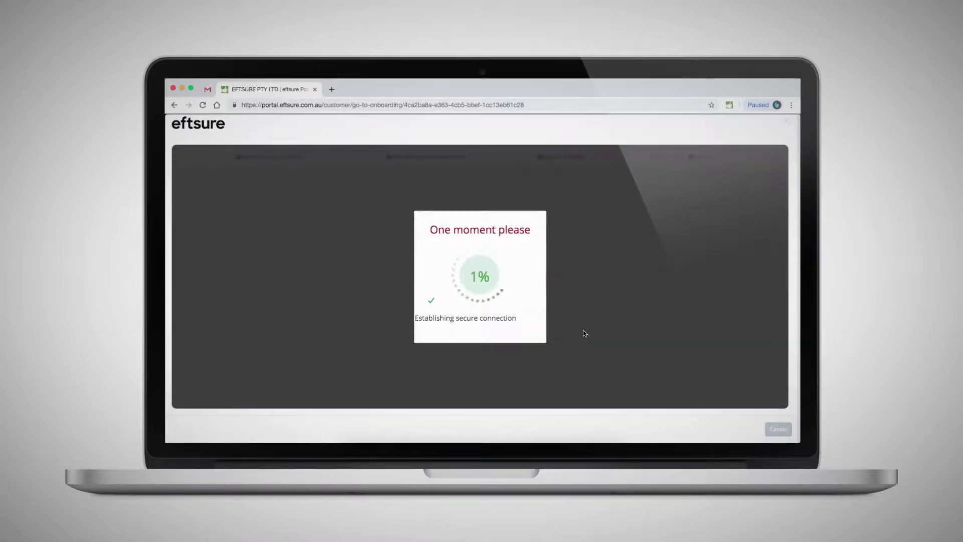
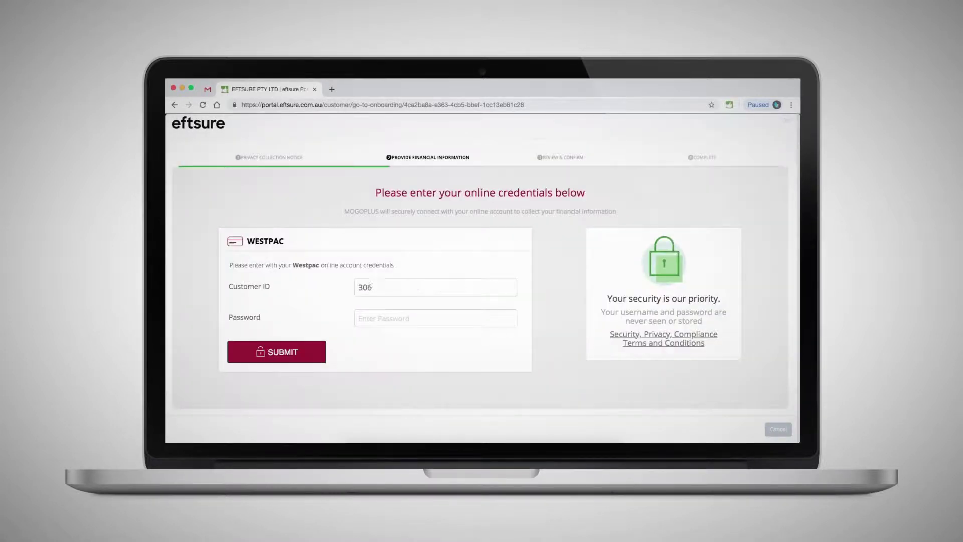
click(283, 348)
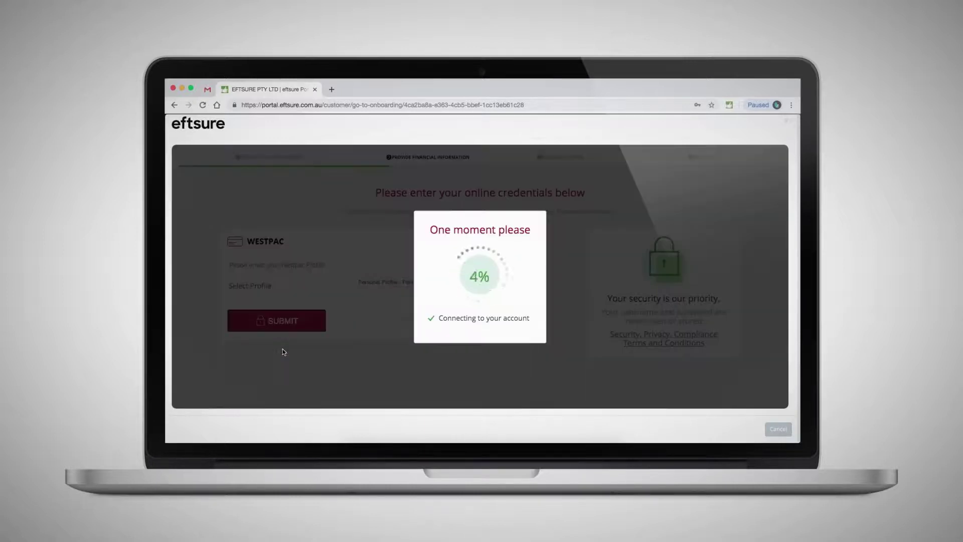
click(288, 323)
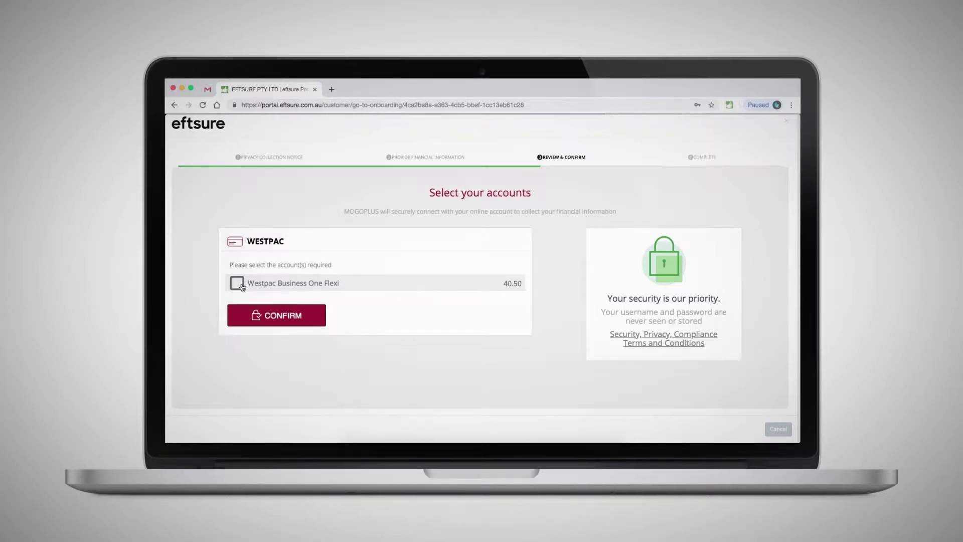
click(238, 284)
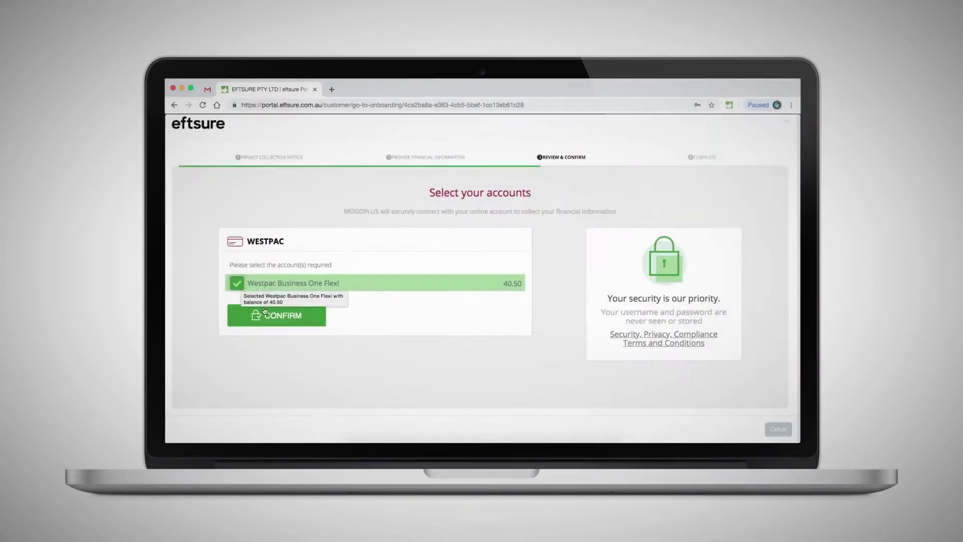
click(270, 318)
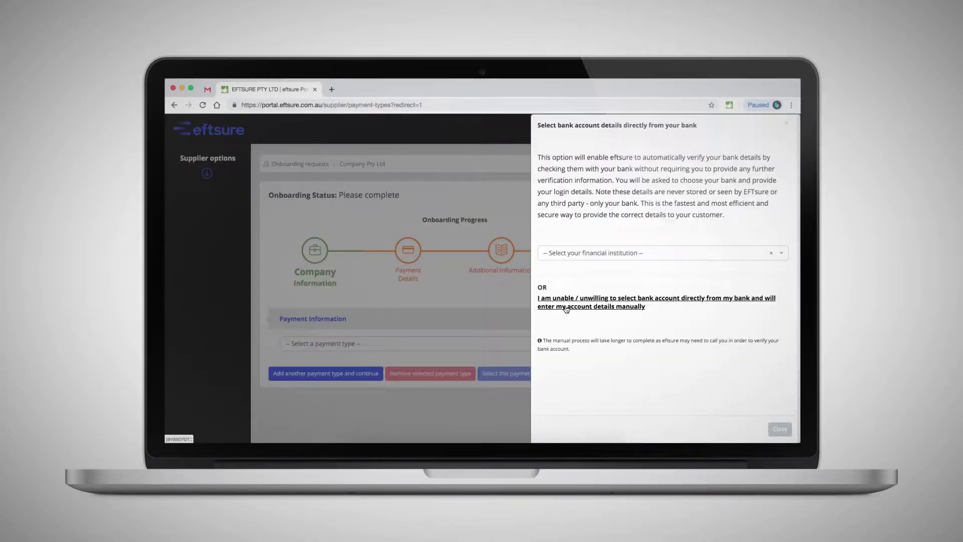
Switch to entering the bank details manually instead of selecting them from the bank.
click(566, 307)
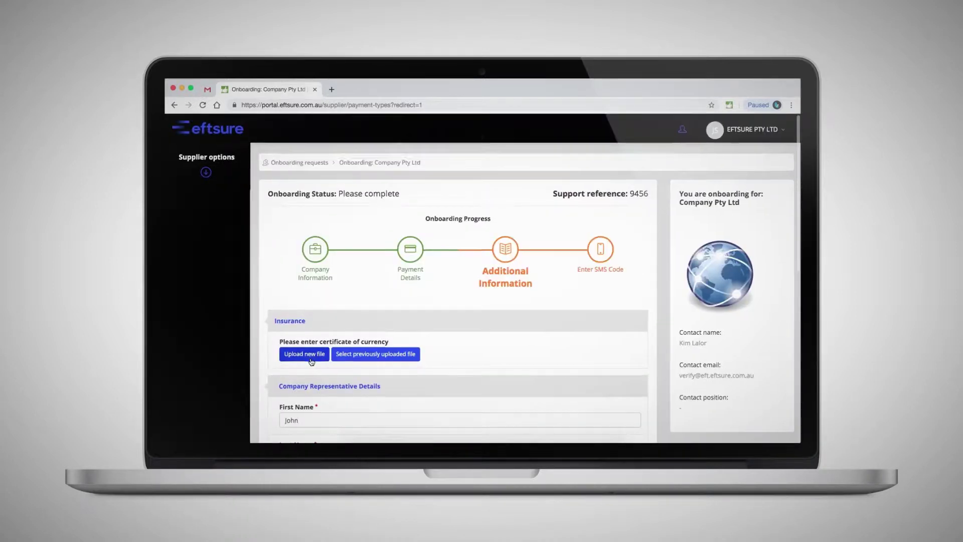
Upload Certificate of Currency.pdf to the Insurance section with expiry 07 Sep 2019.
click(255, 280)
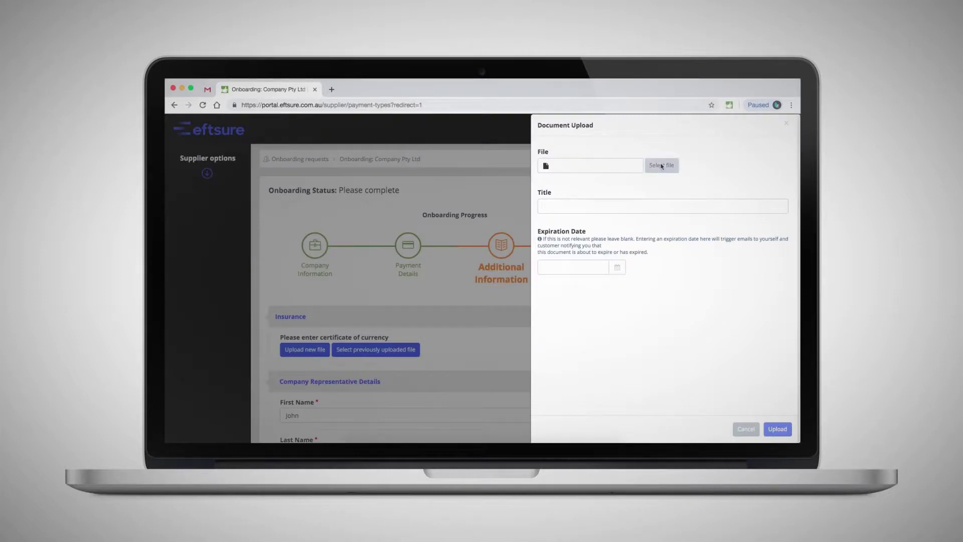
click(662, 165)
click(343, 249)
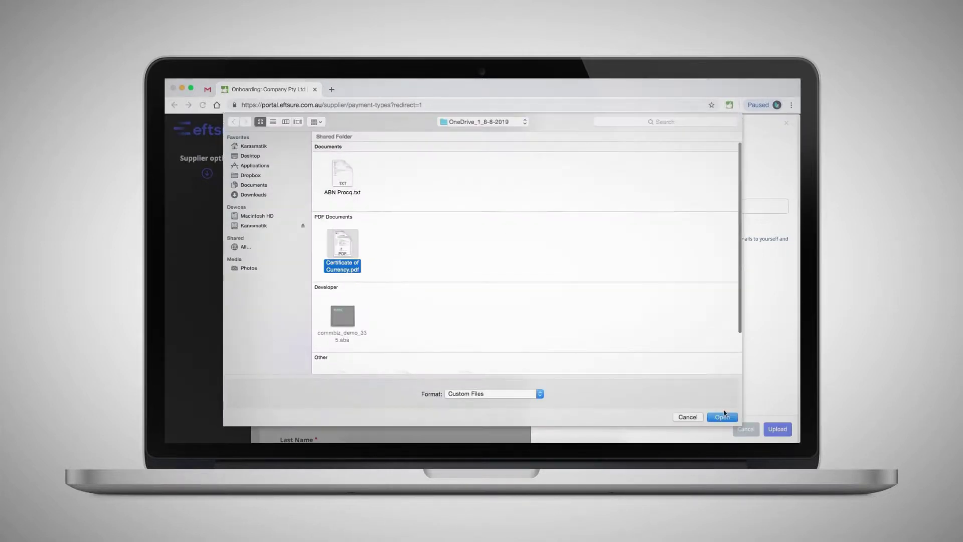
click(721, 416)
click(616, 268)
click(626, 374)
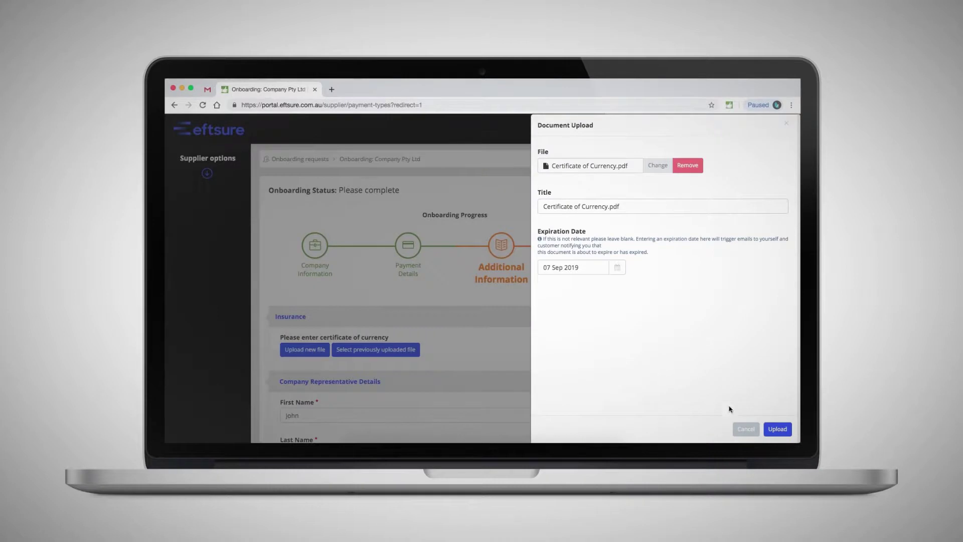
click(776, 430)
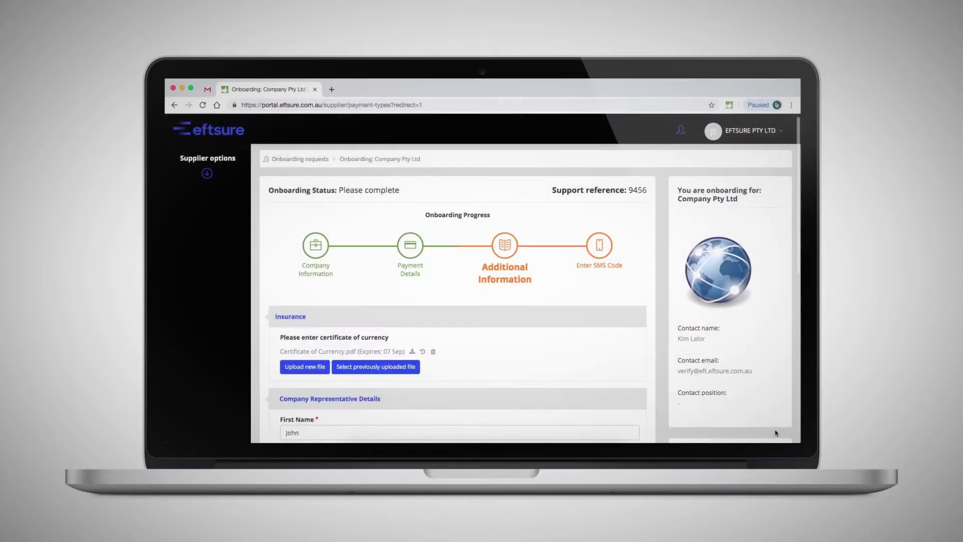
text(CSM)
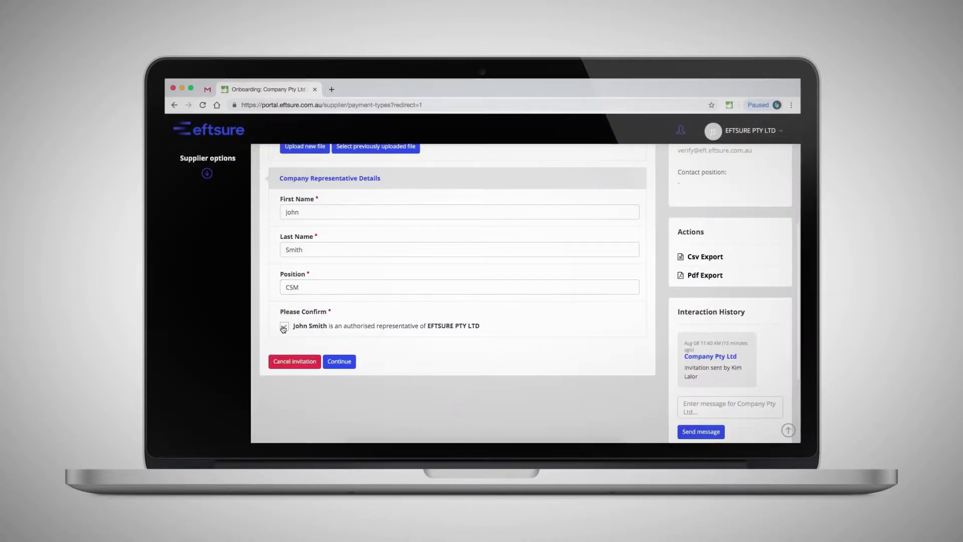
Confirm John Smith as authorised representative and submit the onboarding to Company Pty Ltd.
click(284, 327)
click(339, 363)
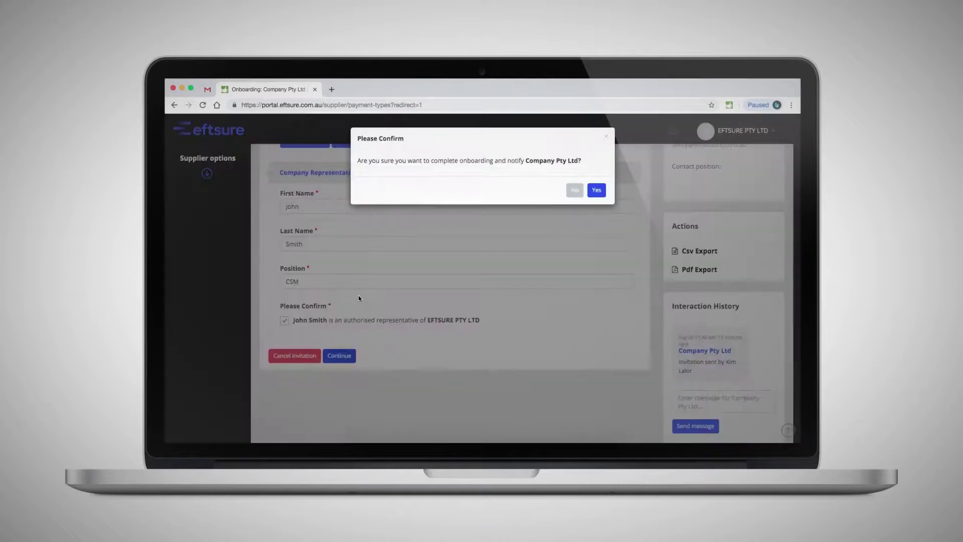
click(602, 192)
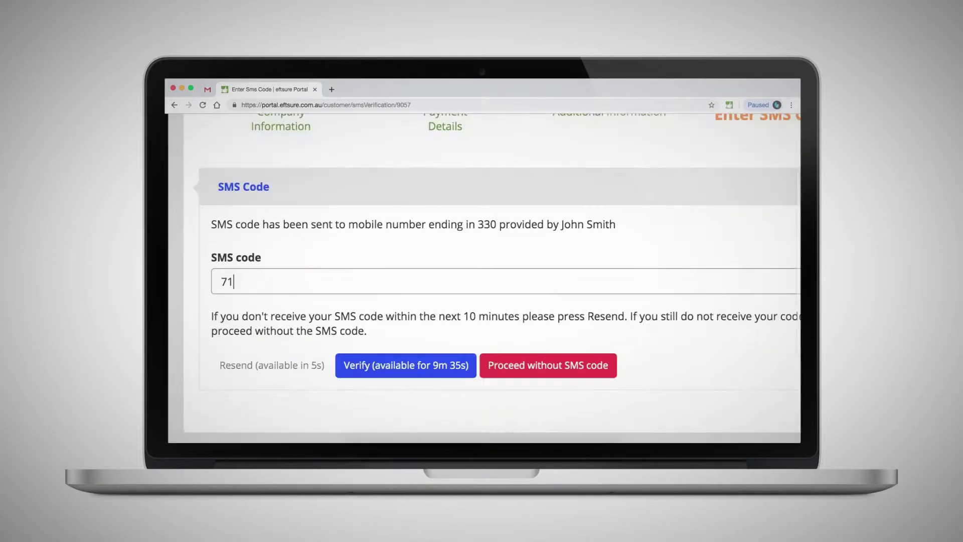
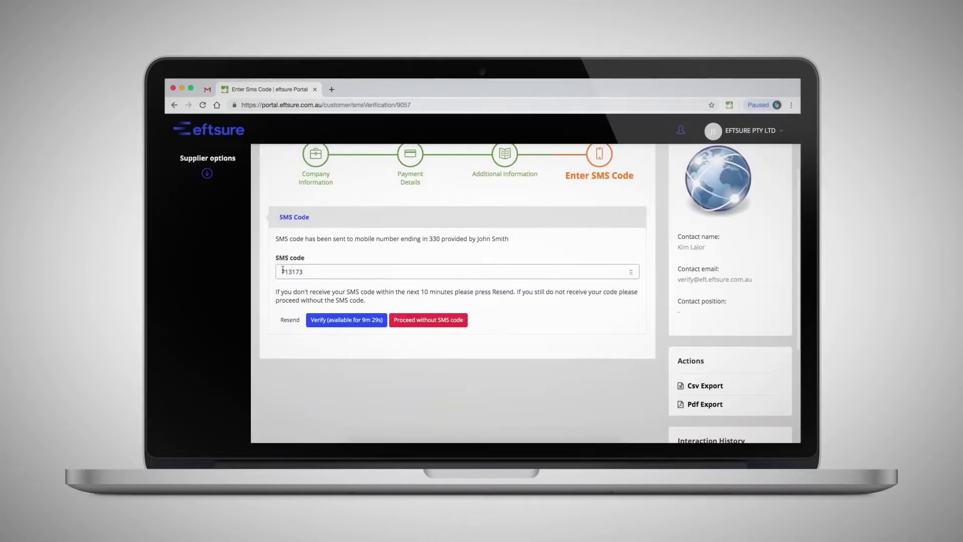
Verify the SMS code, choose a contact hour and minute, and finish onboarding.
click(332, 324)
click(298, 394)
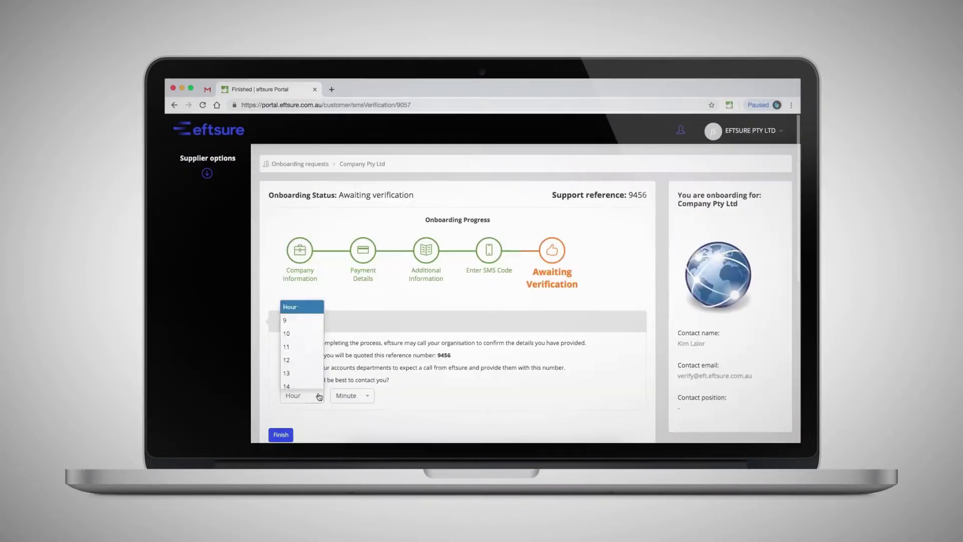
click(313, 356)
click(350, 394)
click(346, 357)
click(281, 435)
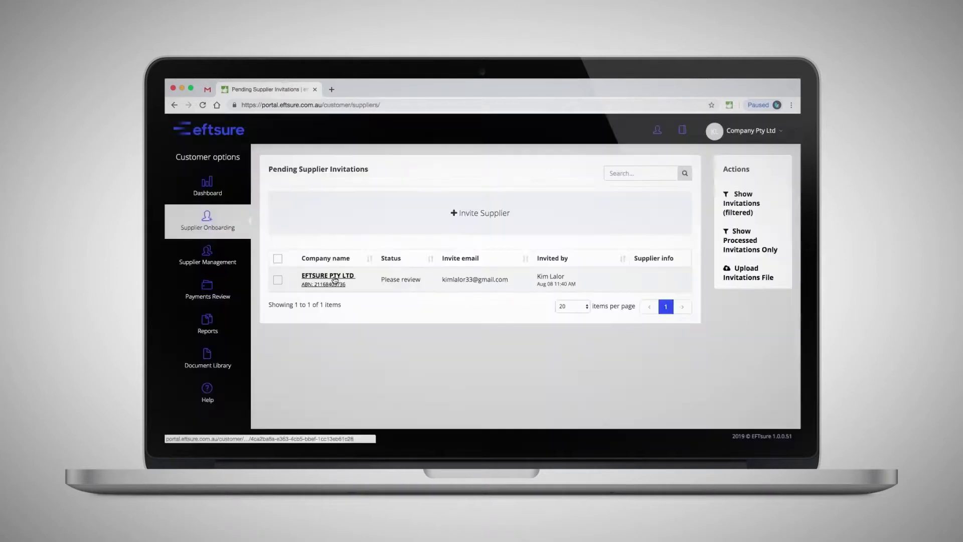
Open EFTSURE PTY LTD's pending supplier invitation, review the submission and accept it.
click(422, 278)
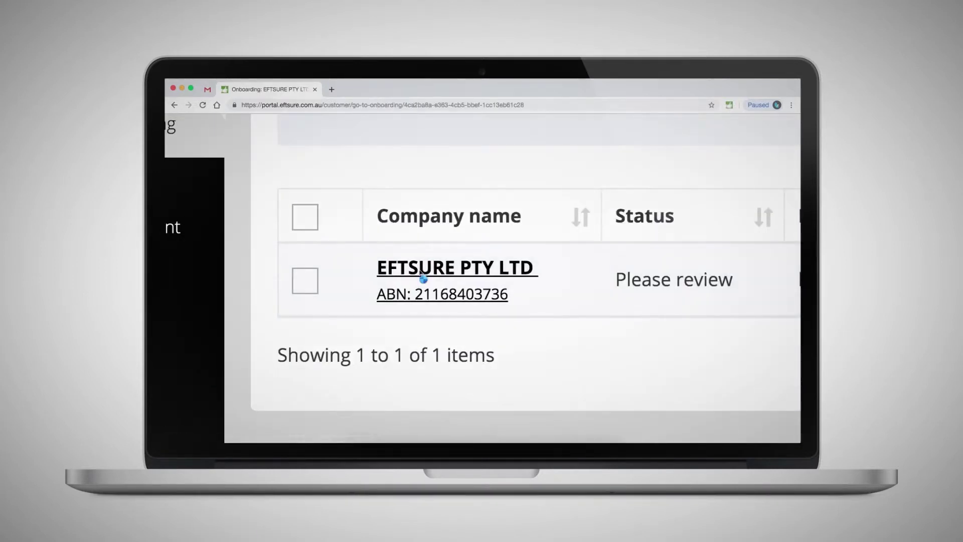
scroll(420, 273, down, 1)
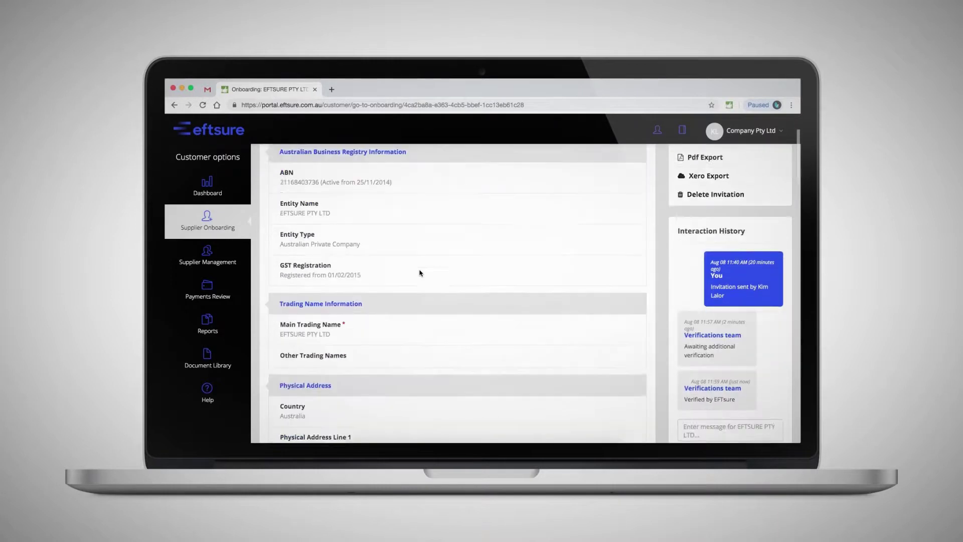
scroll(420, 273, down, 1)
scroll(421, 272, down, 2)
scroll(421, 272, down, 1)
scroll(420, 272, down, 1)
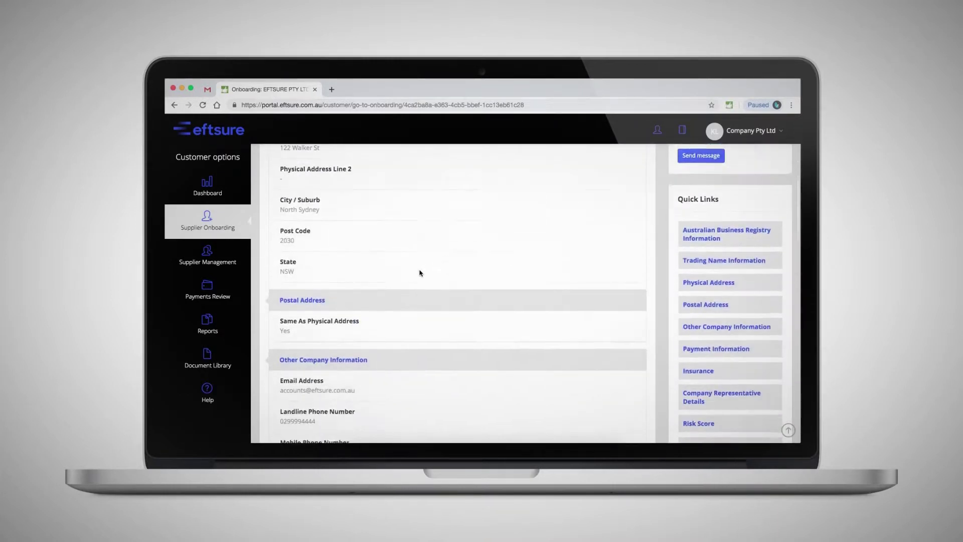
scroll(421, 273, down, 1)
scroll(420, 273, down, 1)
scroll(420, 273, down, 1)
scroll(420, 273, down, 1)
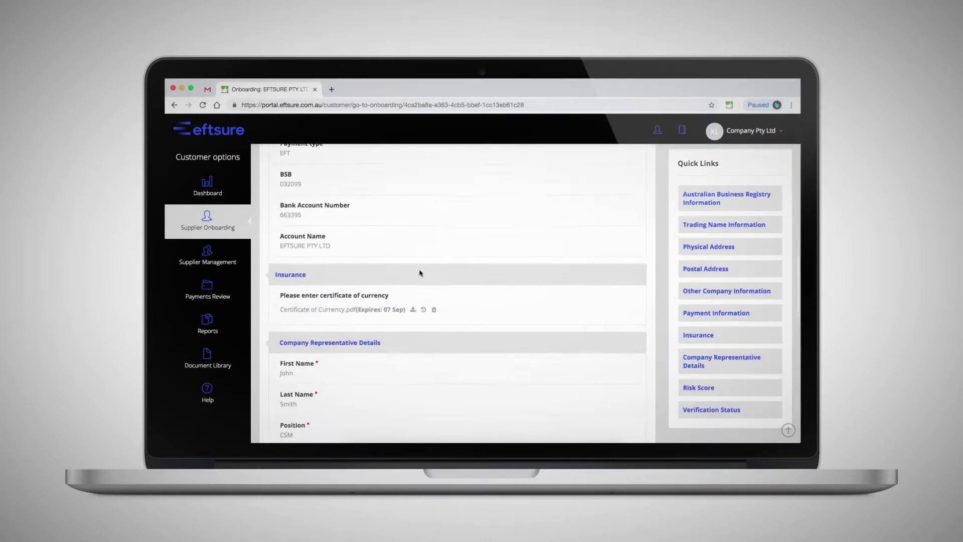
scroll(421, 273, down, 1)
scroll(420, 272, down, 2)
scroll(421, 272, down, 2)
scroll(419, 273, down, 2)
scroll(420, 272, down, 1)
scroll(421, 273, down, 1)
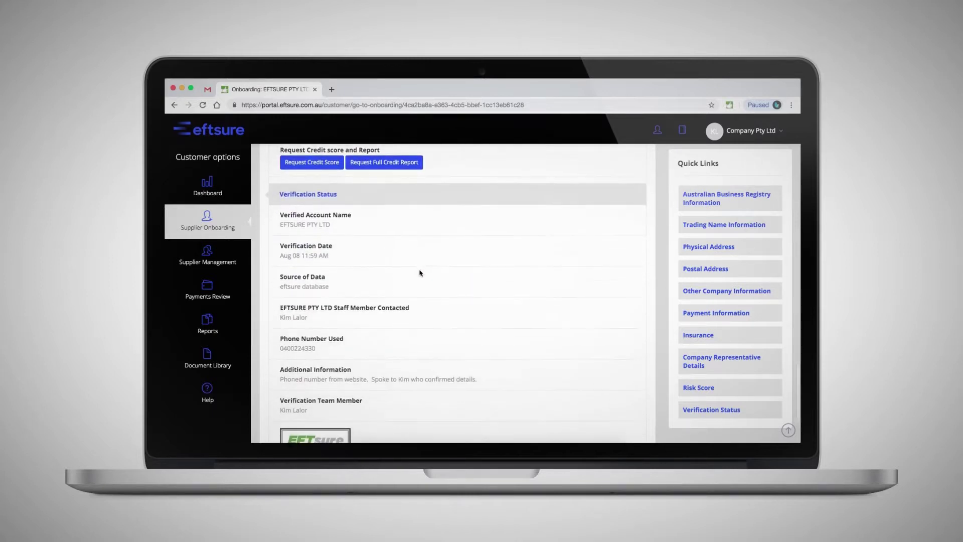
scroll(420, 273, down, 2)
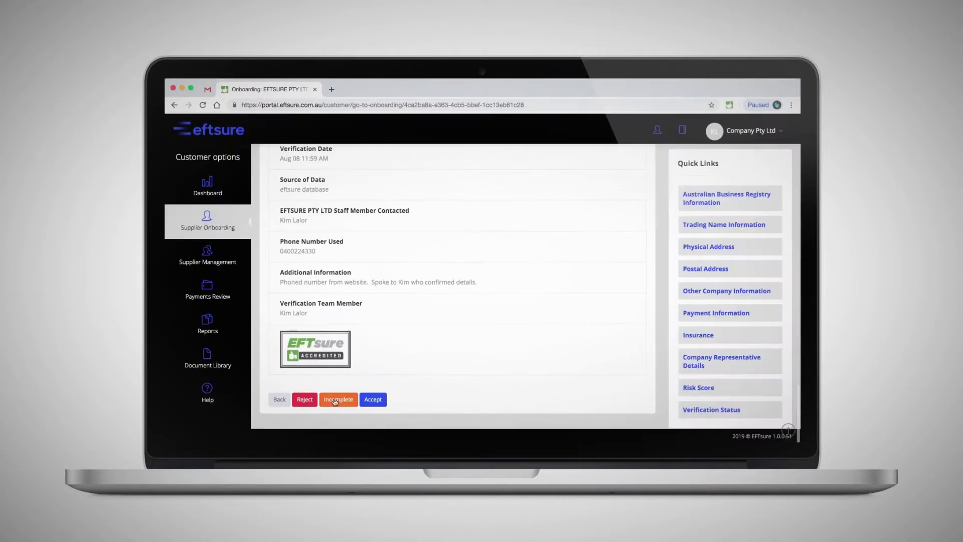
click(336, 401)
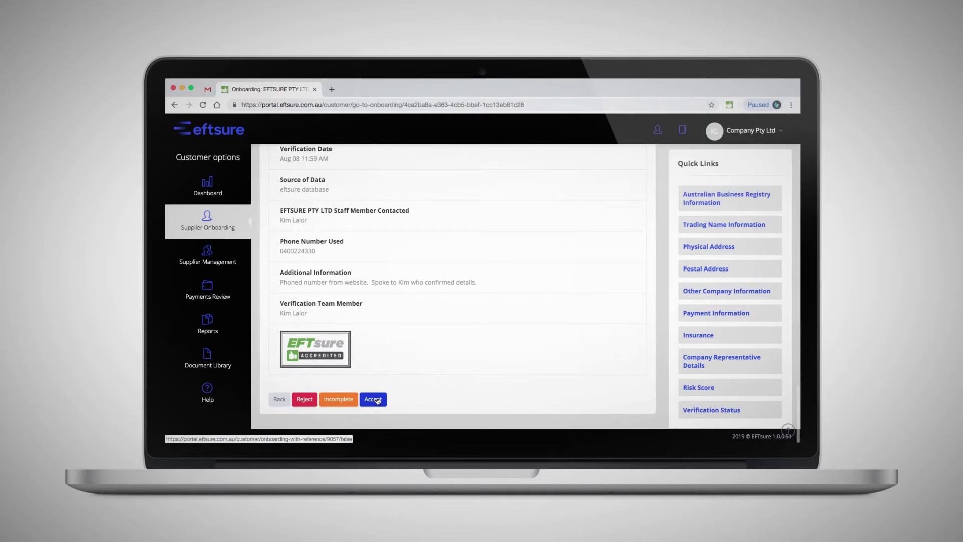
click(376, 400)
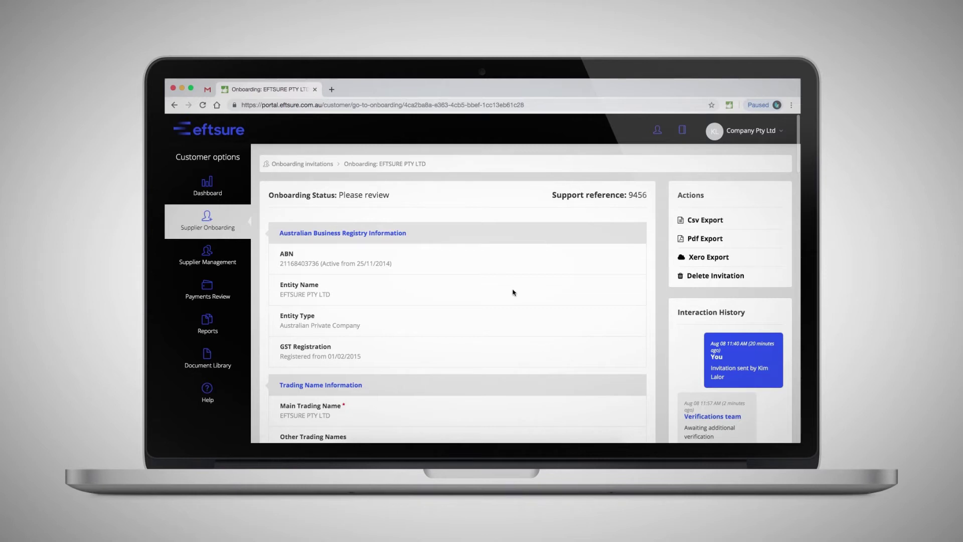
scroll(513, 292, down, 3)
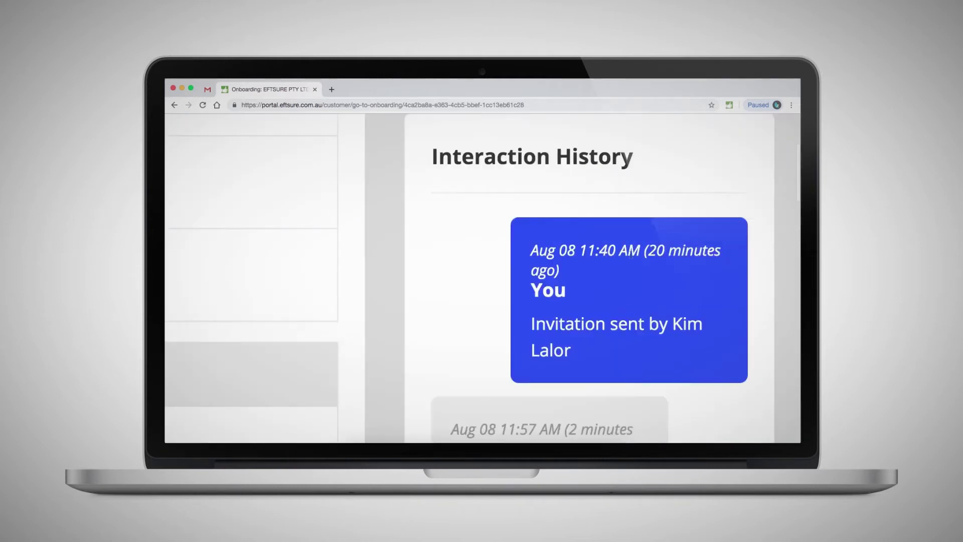
scroll(631, 251, down, 2)
scroll(630, 255, down, 4)
scroll(631, 255, down, 2)
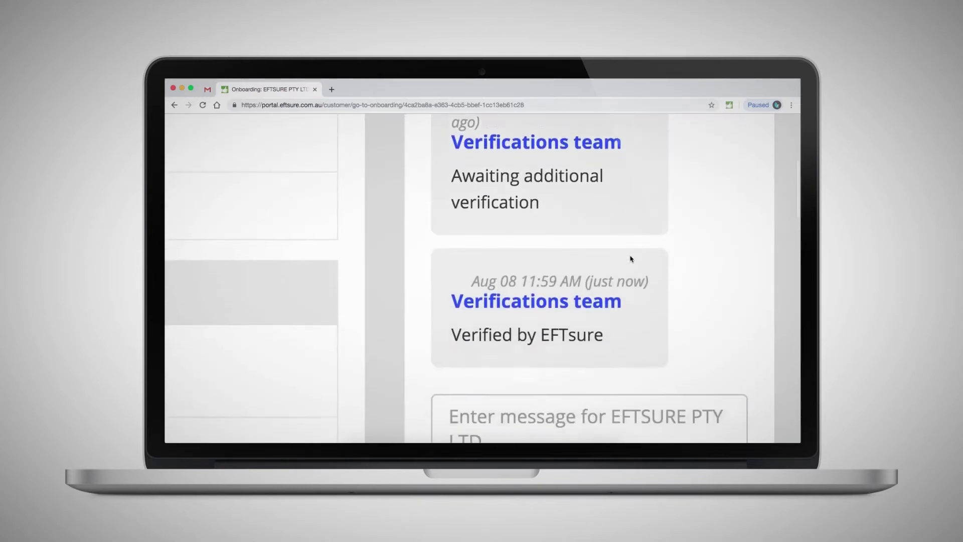
scroll(631, 257, down, 1)
Send the message 'Hi' to EFTSURE PTY LTD from its Interaction History.
click(542, 384)
scroll(545, 376, down, 2)
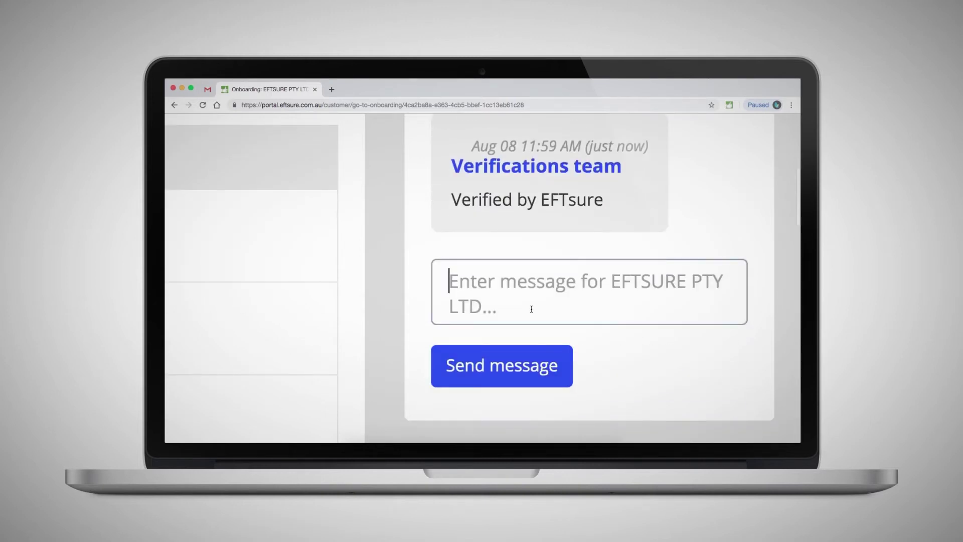
text(Hi)
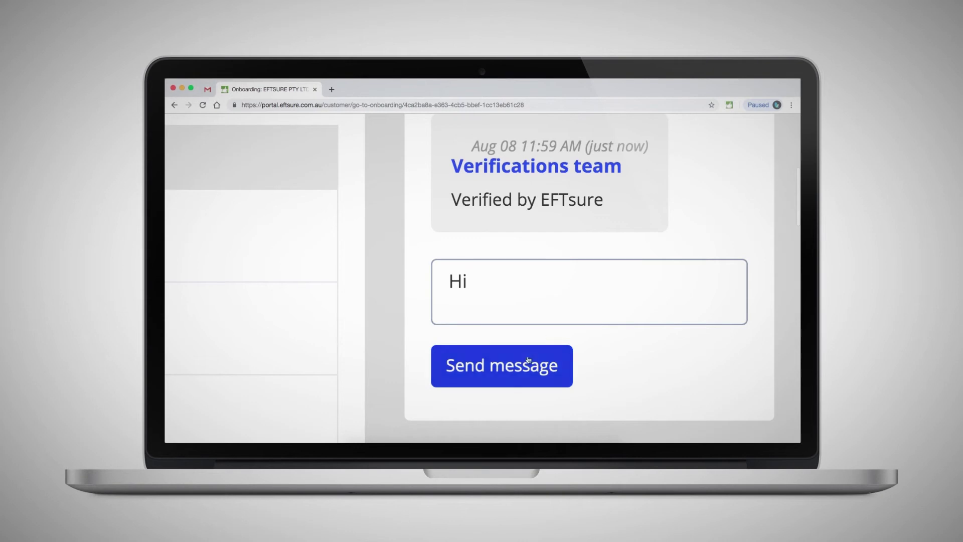
click(527, 366)
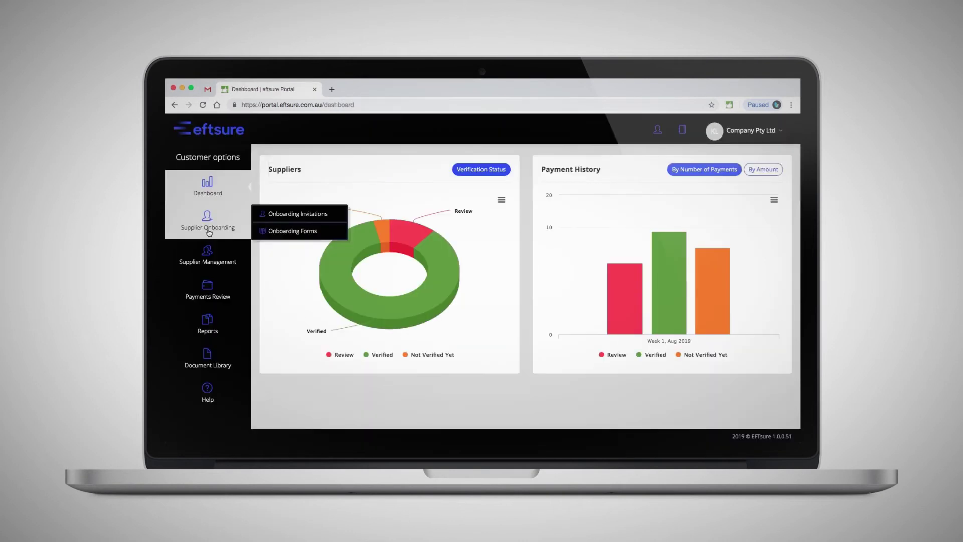